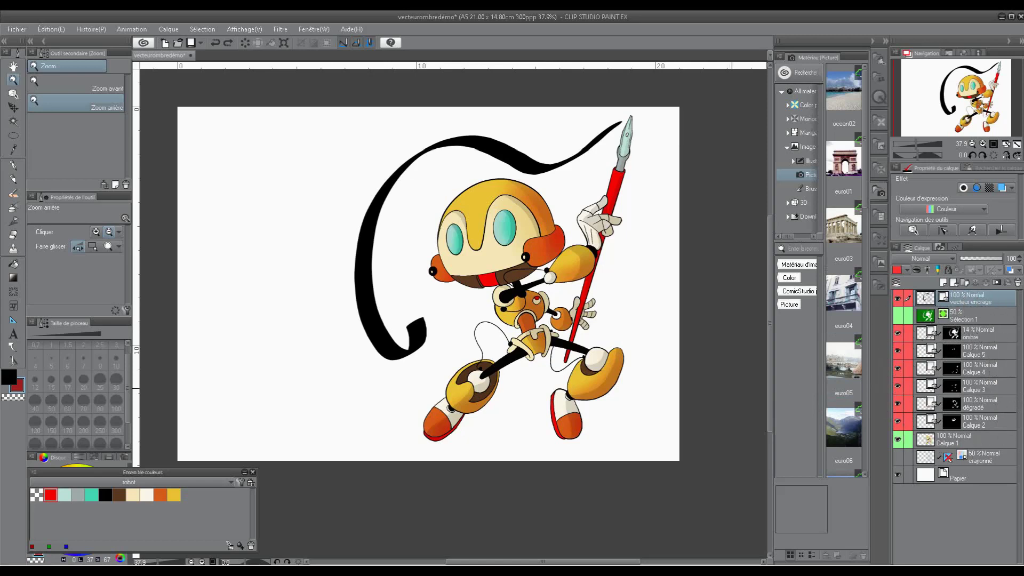
Step: Duplicate the vecteur encrage layer and clip the copy to the original layer beneath it
scroll(568, 207, up, 2)
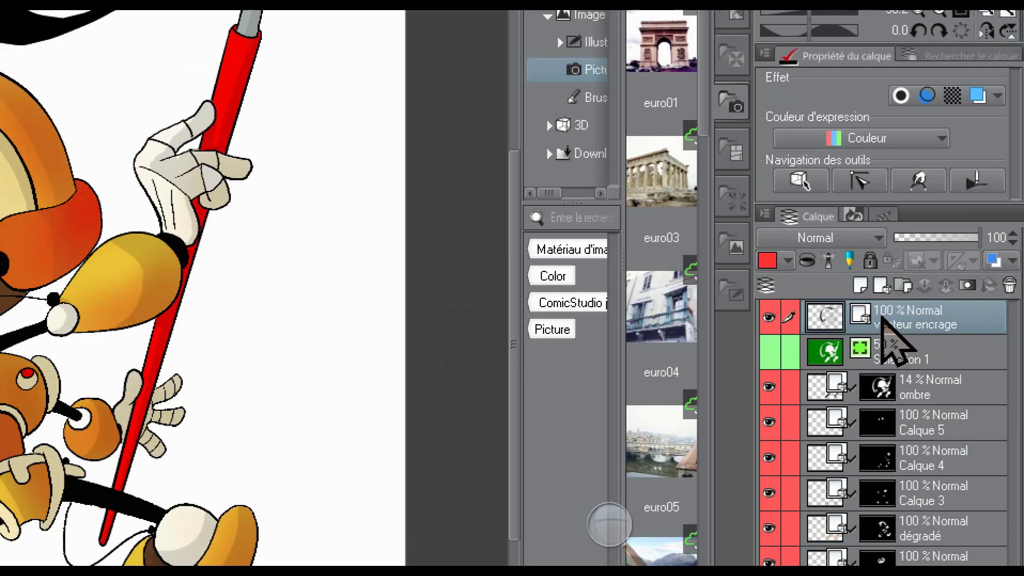
drag(876, 307, 860, 286)
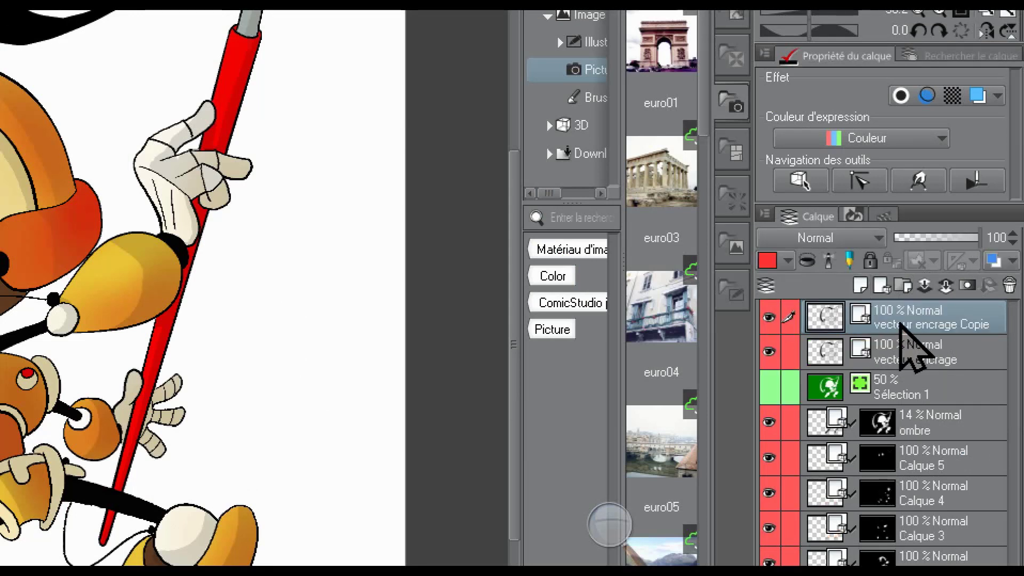
drag(886, 315, 887, 288)
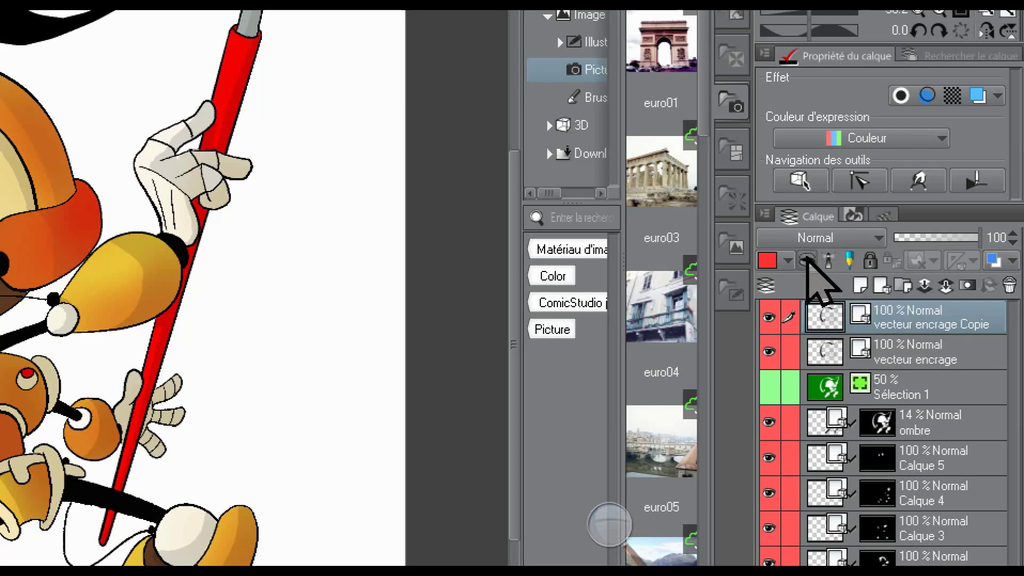
click(808, 260)
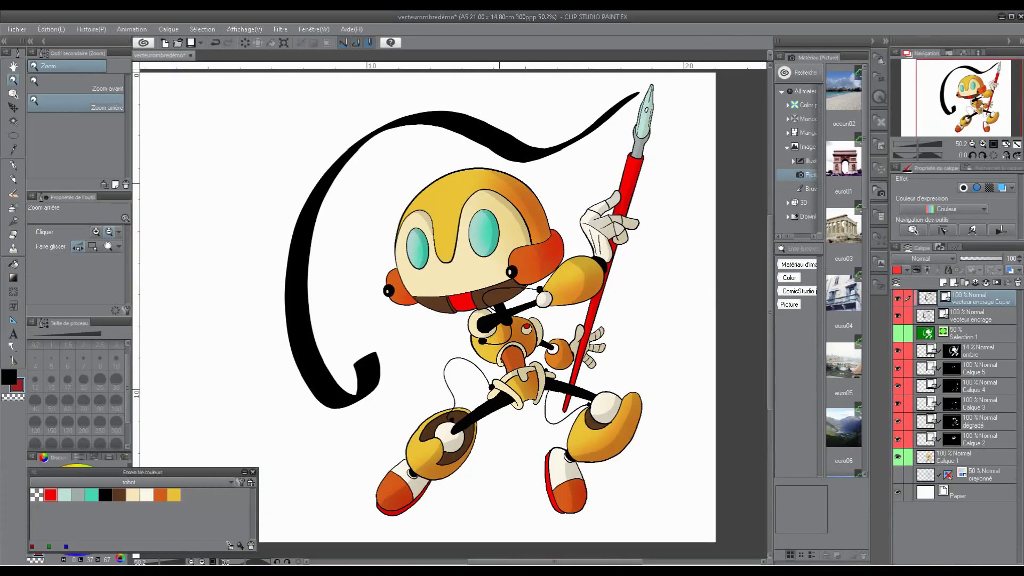
Step: Recolour the ink lines of the robot's head dark brown on the clipped copy, using the Plume G pen at size 100
drag(499, 183, 526, 194)
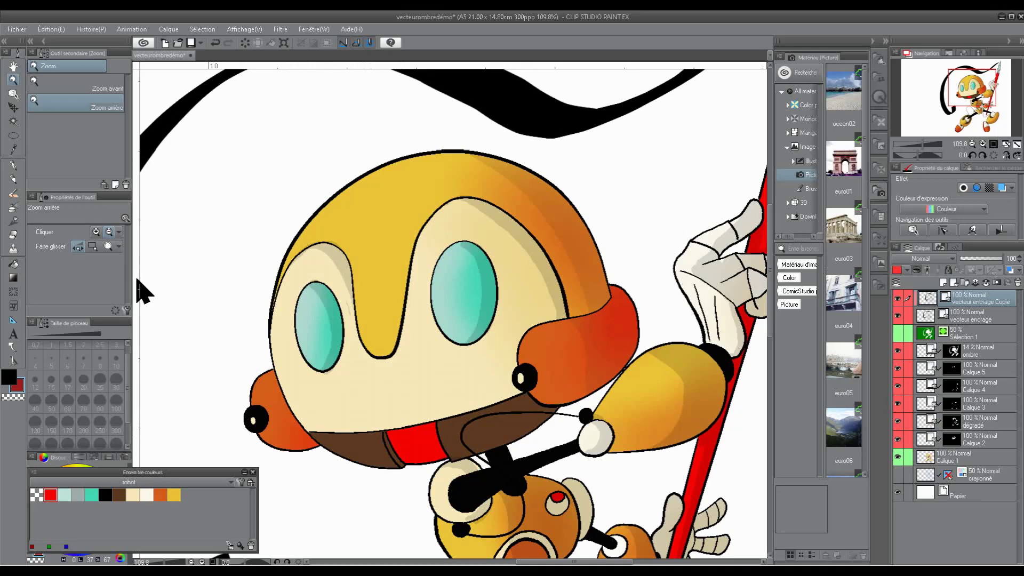
click(13, 166)
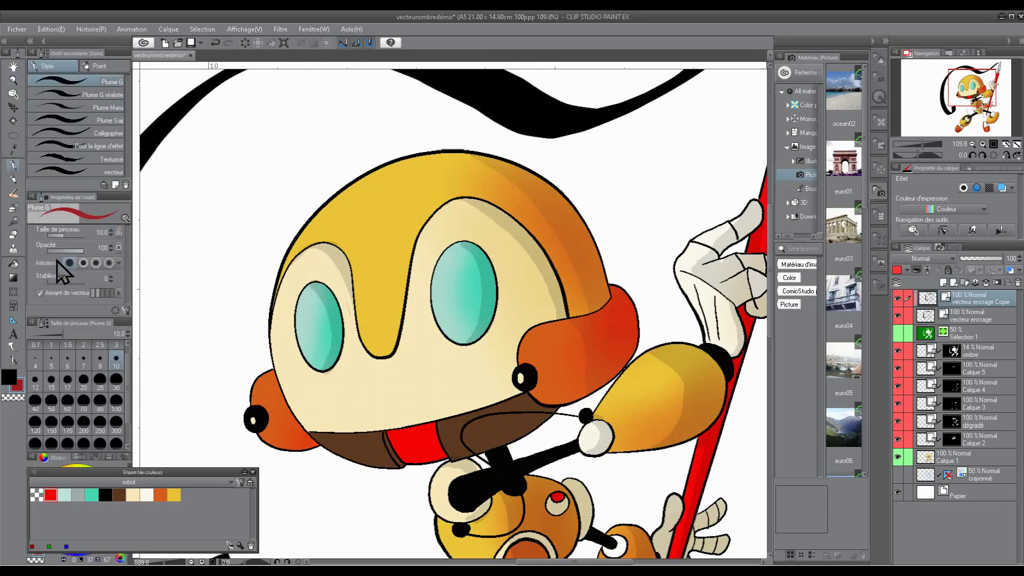
scroll(109, 392, down, 2)
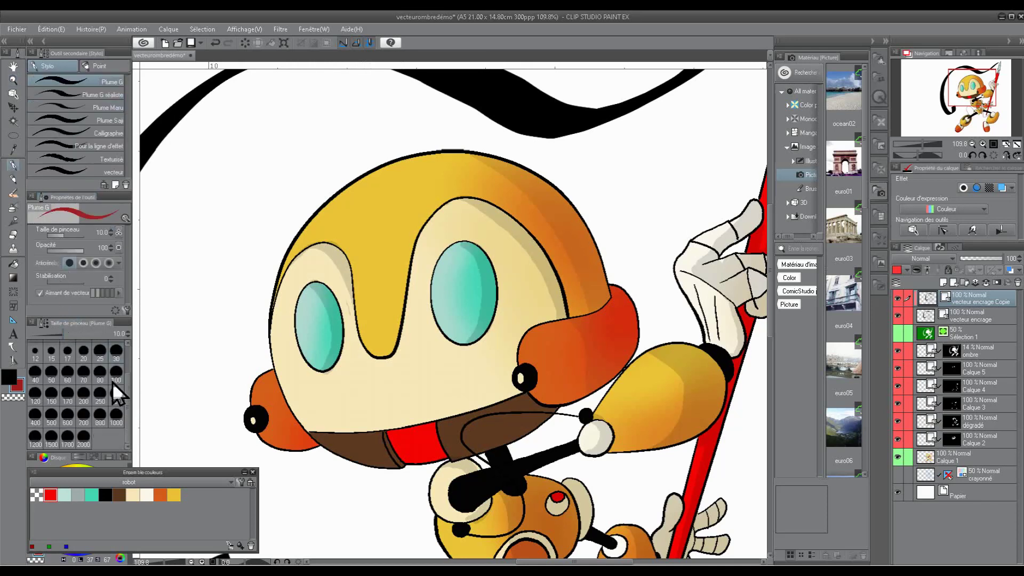
click(115, 418)
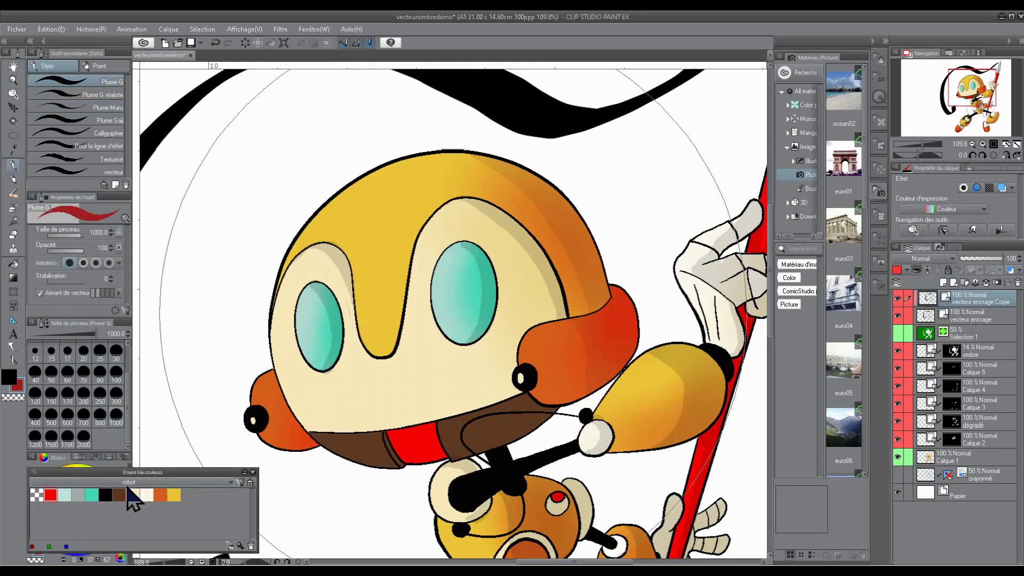
click(119, 494)
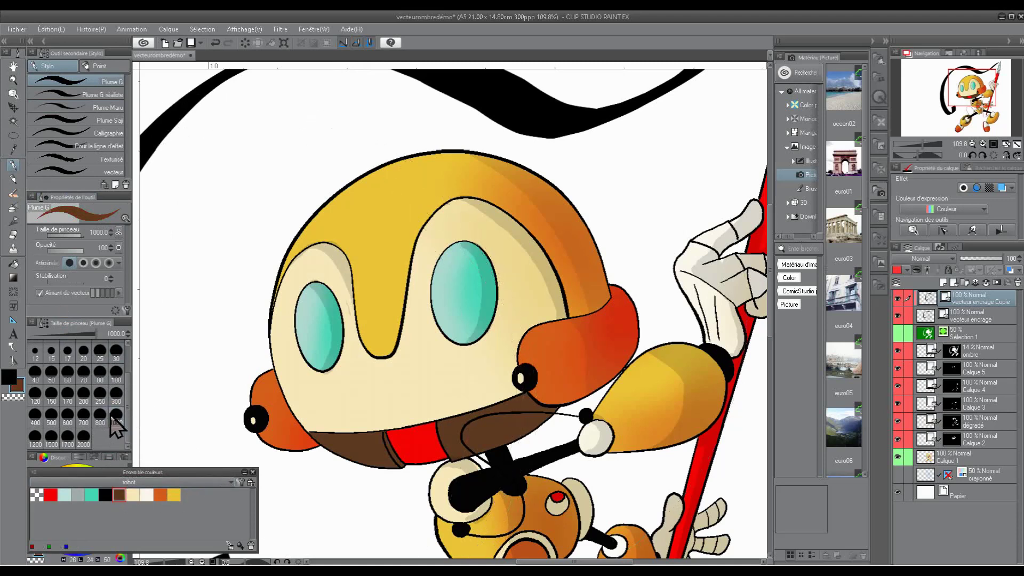
click(116, 373)
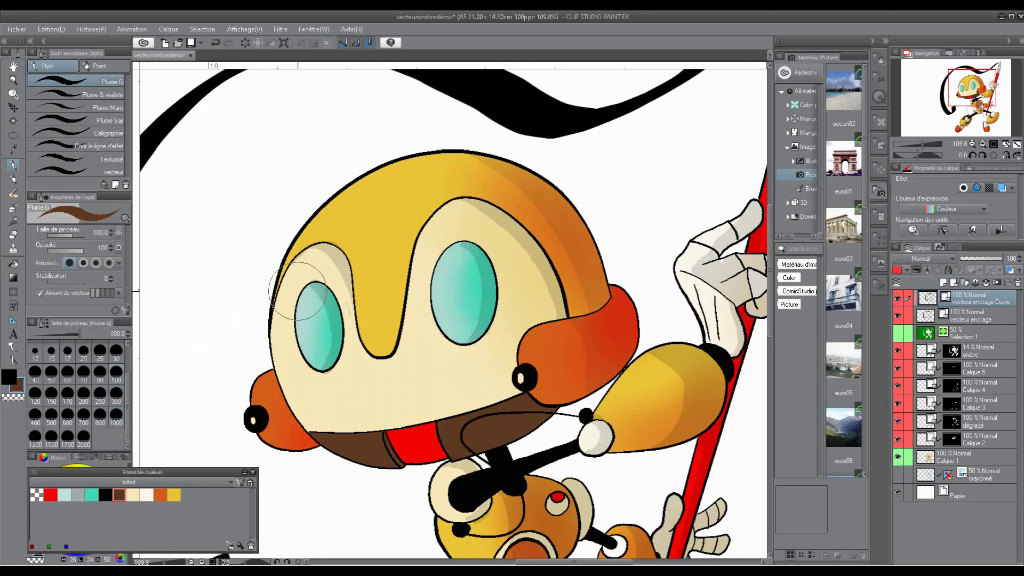
mouse_move(315, 260)
mouse_down()
mouse_move(347, 317)
mouse_move(380, 350)
mouse_move(399, 325)
mouse_move(407, 251)
mouse_move(436, 224)
mouse_move(478, 220)
mouse_up()
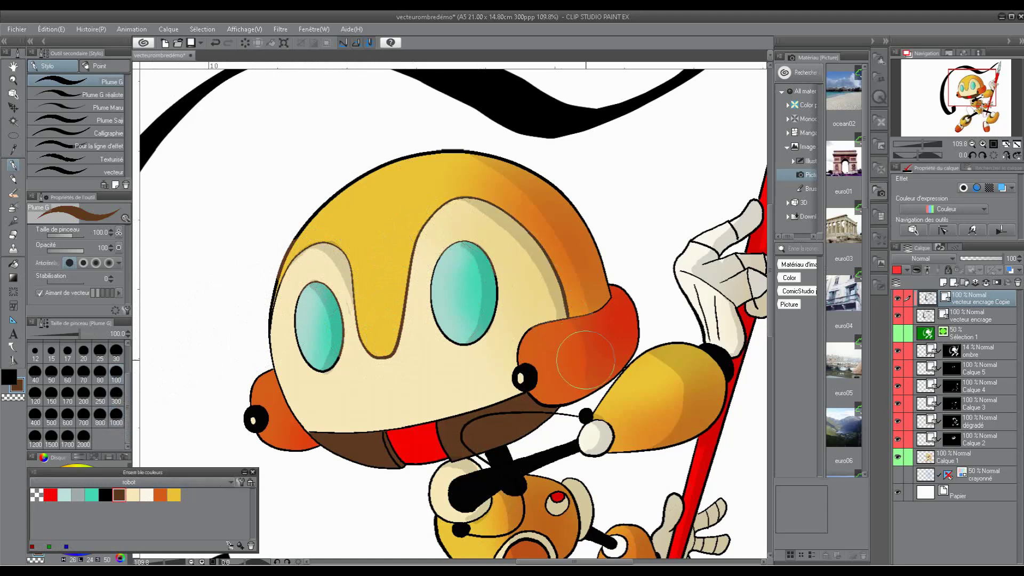
mouse_move(540, 340)
mouse_down()
mouse_move(637, 336)
mouse_move(624, 259)
mouse_move(530, 160)
mouse_move(383, 181)
mouse_move(390, 247)
mouse_move(398, 224)
mouse_move(259, 279)
mouse_move(243, 357)
mouse_move(299, 221)
mouse_move(574, 318)
mouse_move(663, 298)
mouse_up()
Step: Resize the image to a width of 100 cm through the image resolution settings
key(alt+space)
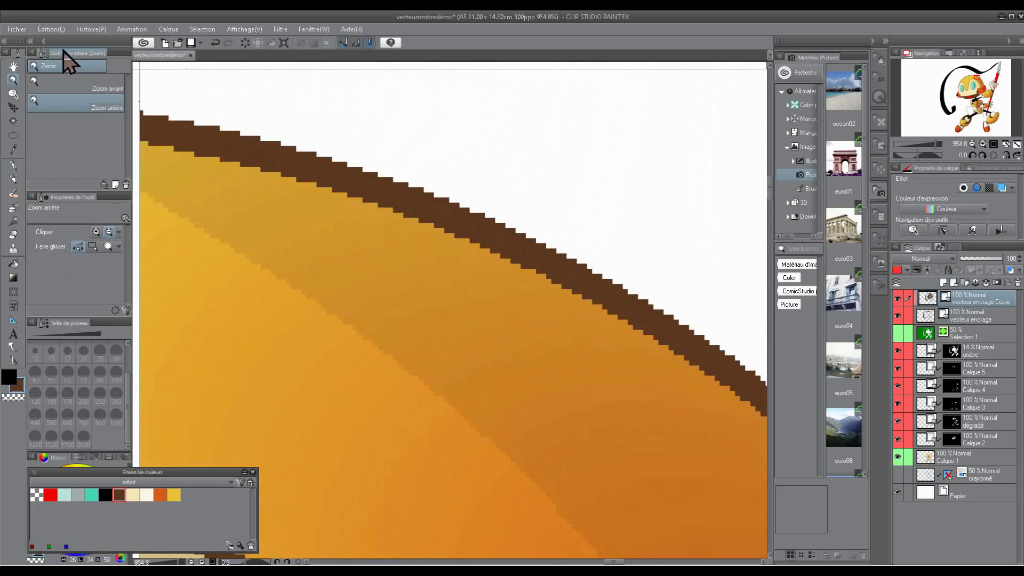
click(48, 31)
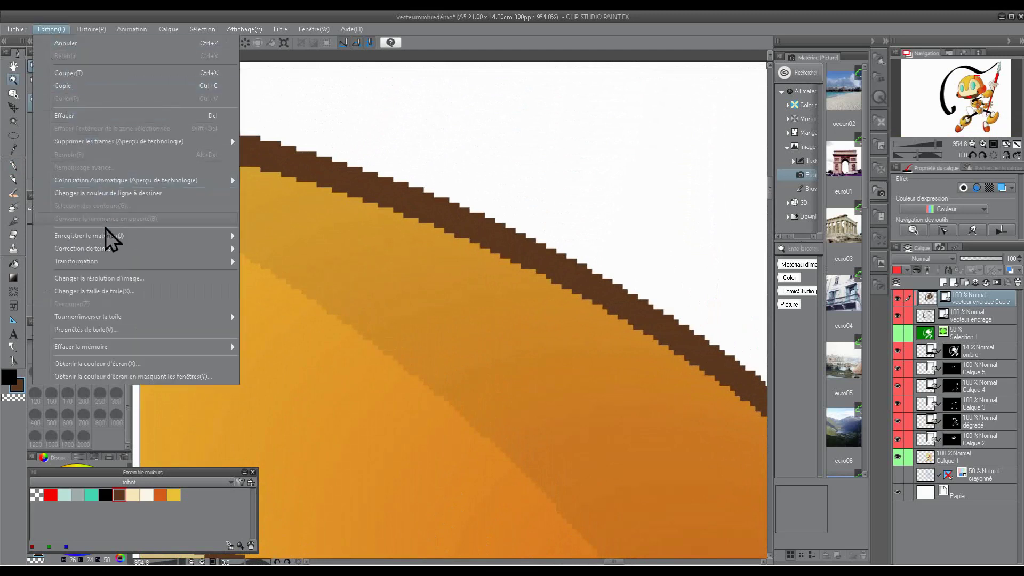
click(143, 277)
double_click(457, 269)
text(10)
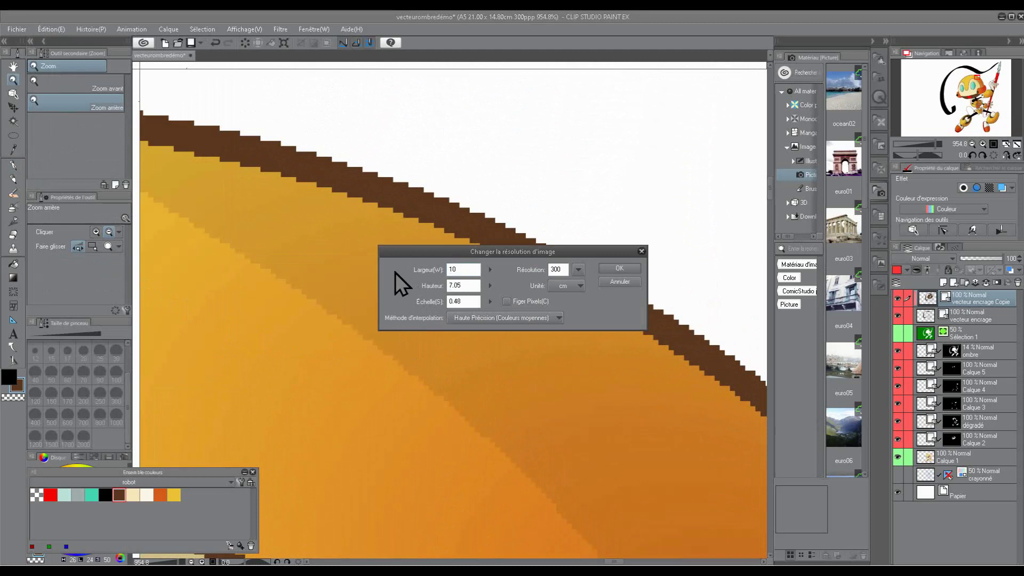
click(609, 269)
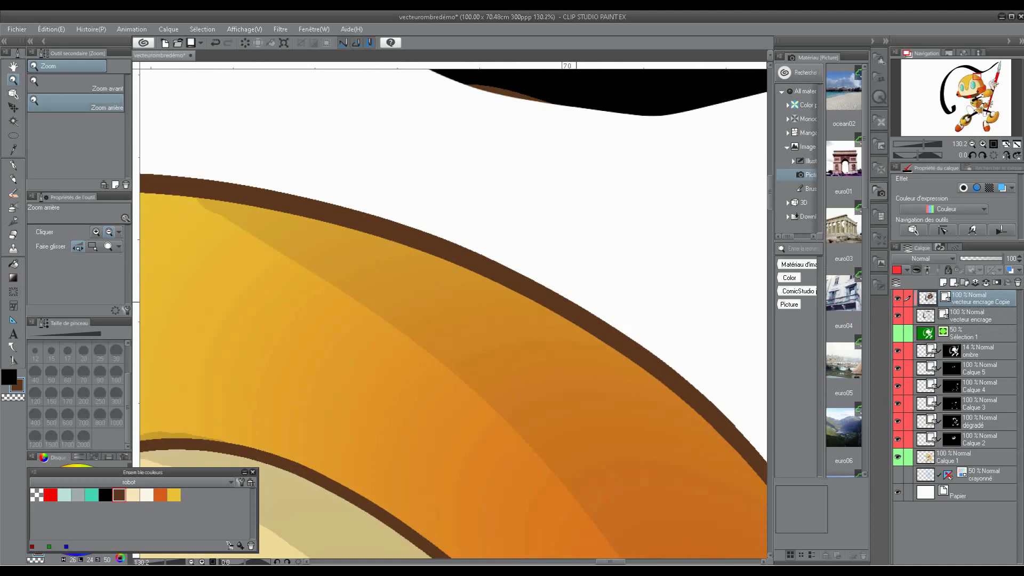
Step: Inspect the enlarged ink lines of the robot's head up close and undo the image resize
scroll(576, 261, up, 6)
drag(624, 305, 506, 333)
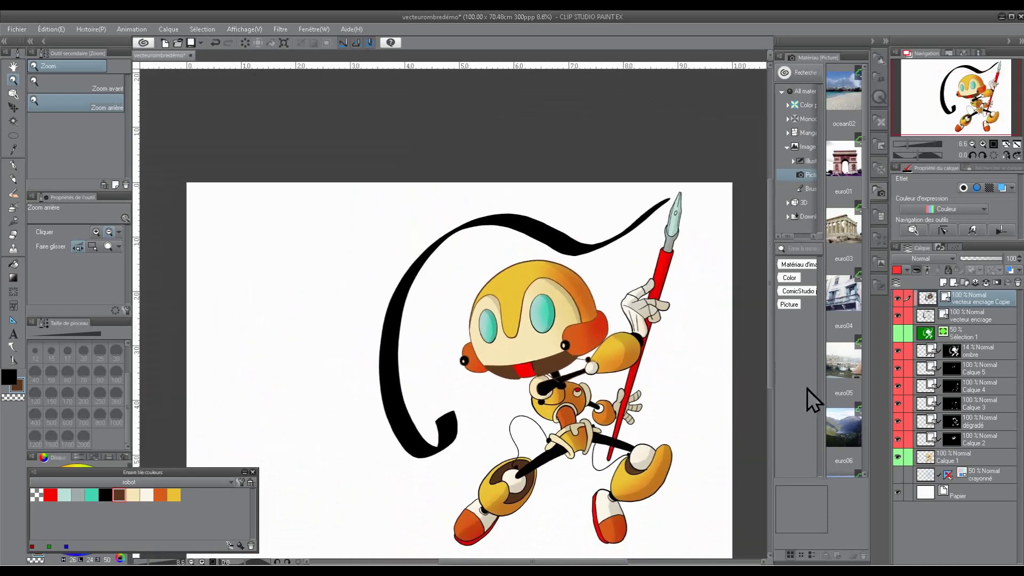
click(976, 312)
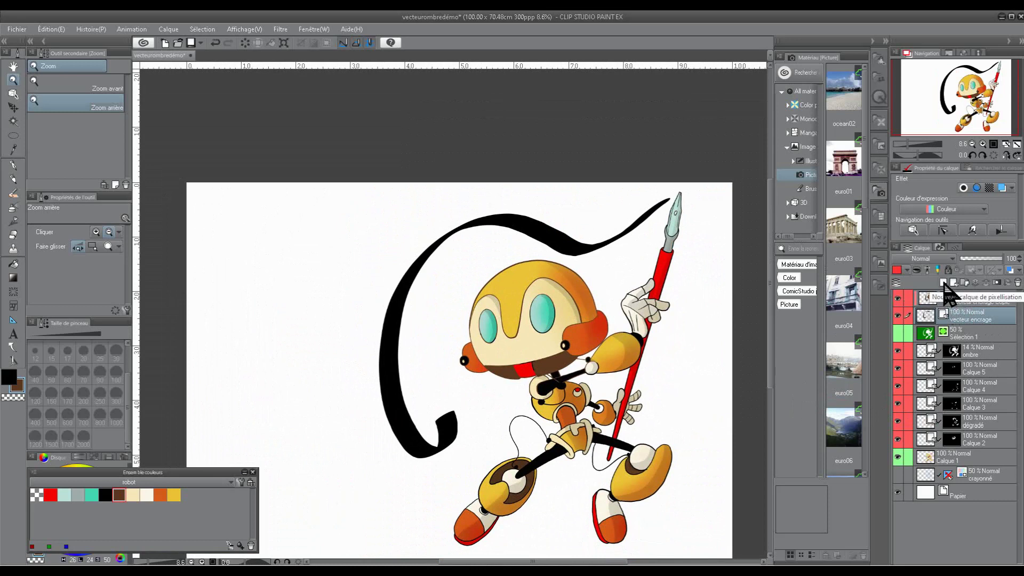
click(980, 300)
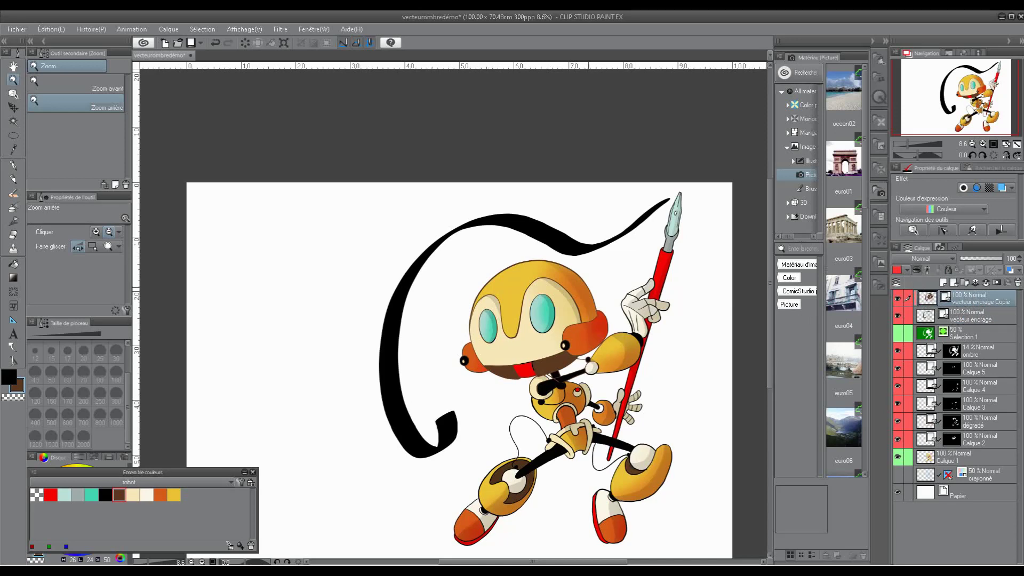
scroll(591, 288, up, 10)
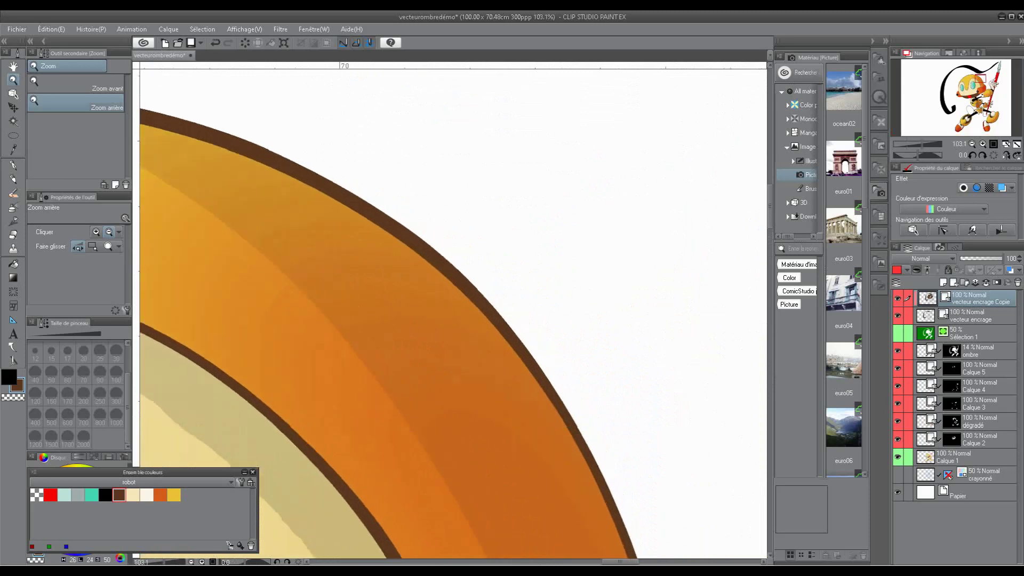
scroll(591, 288, down, 6)
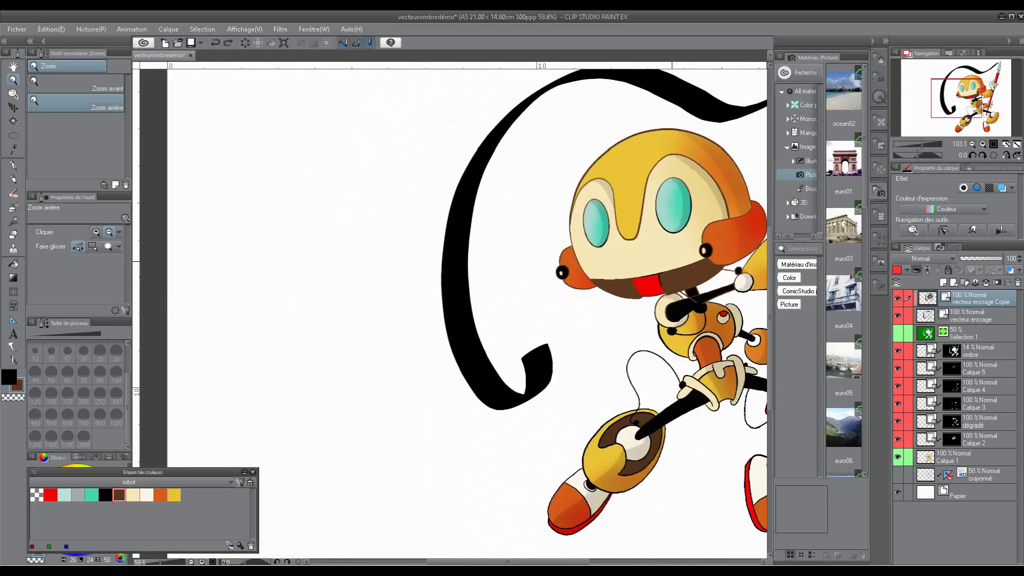
Step: Add a new vector layer above Calque 5 and give it the red palette colour
scroll(736, 234, up, 7)
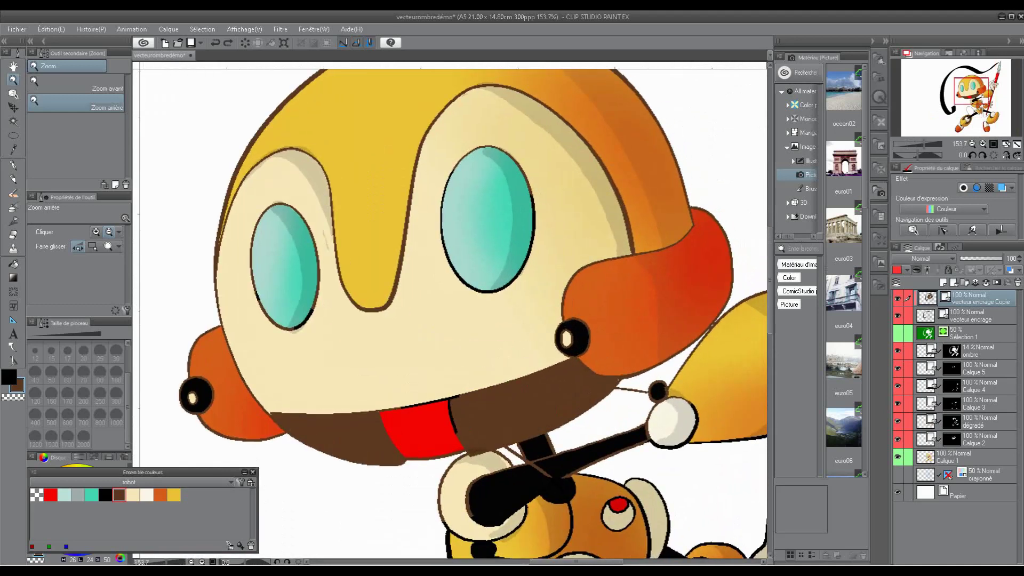
scroll(452, 315, up, 1)
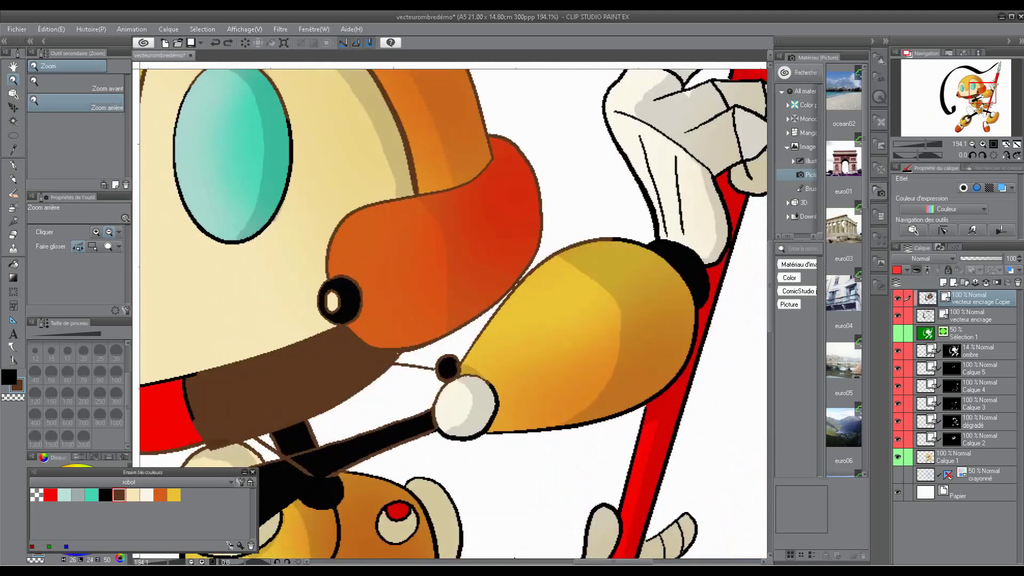
scroll(647, 404, up, 2)
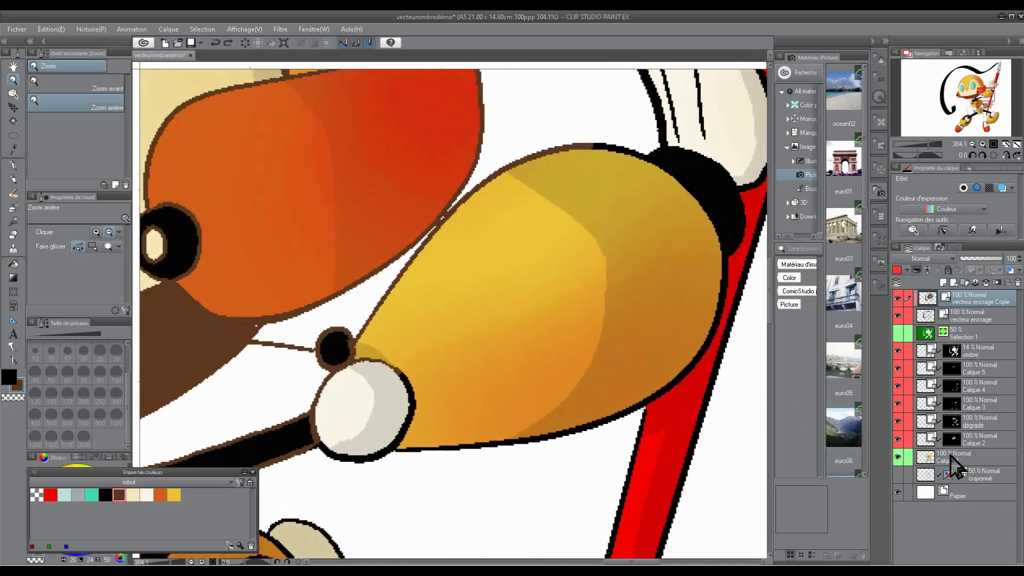
click(991, 369)
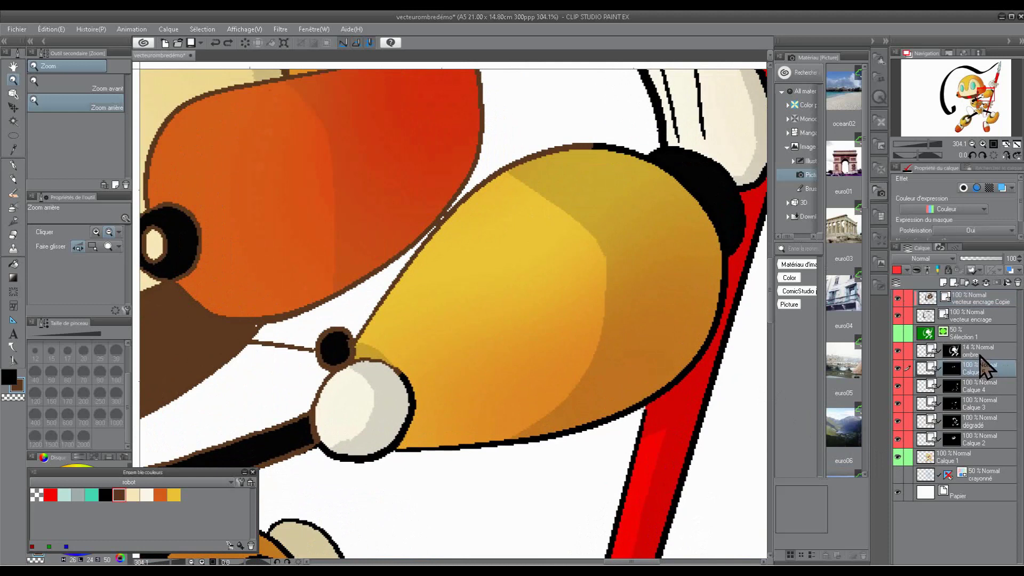
click(955, 284)
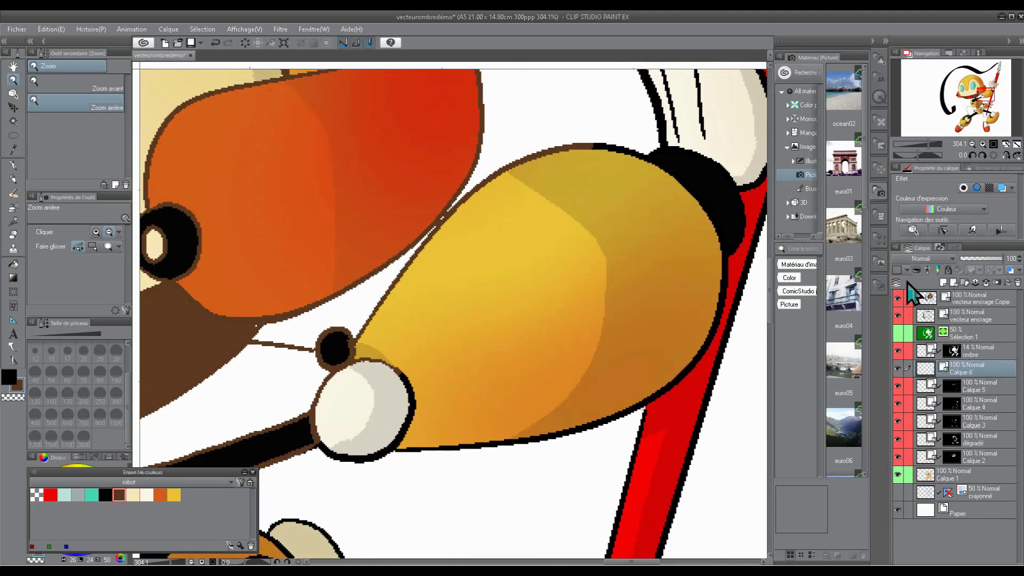
click(907, 271)
click(914, 293)
Step: Draw a red S-shaped logo on the robot's yellow forearm with the Plume G pen, outlining at size 8 and filling at size 17
key(p)
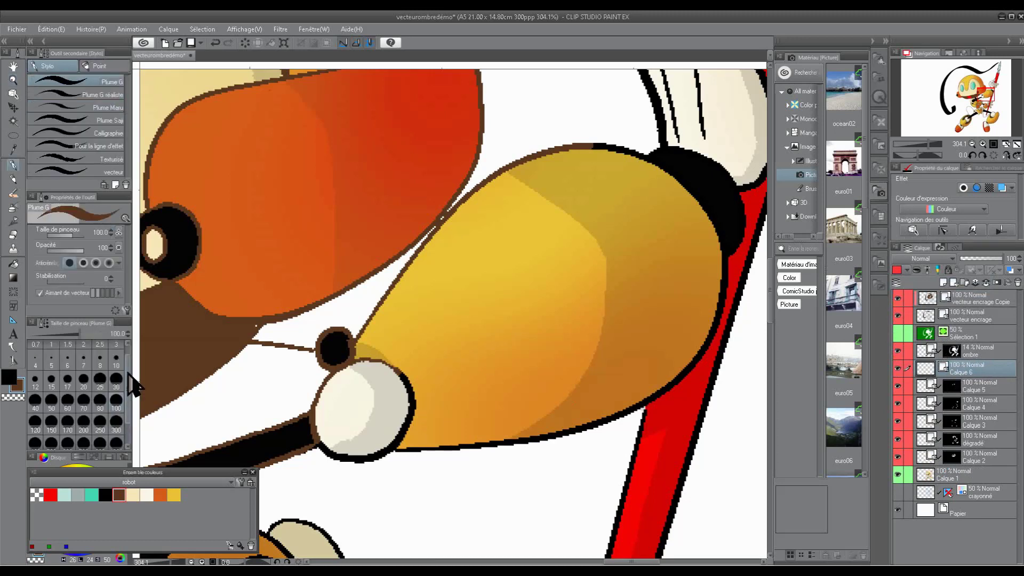
click(100, 361)
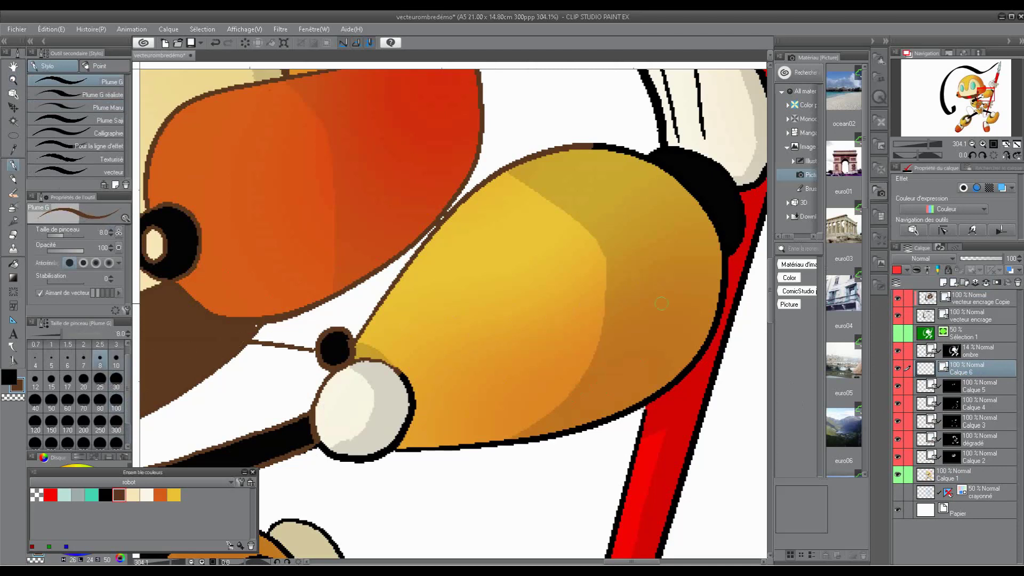
click(50, 495)
mouse_move(660, 328)
mouse_down()
mouse_move(681, 274)
mouse_move(641, 242)
mouse_move(598, 259)
mouse_move(576, 336)
mouse_move(545, 361)
mouse_move(525, 322)
mouse_move(540, 288)
mouse_move(528, 286)
mouse_move(484, 327)
mouse_move(482, 400)
mouse_move(536, 423)
mouse_move(620, 387)
mouse_move(633, 289)
mouse_move(661, 281)
mouse_up()
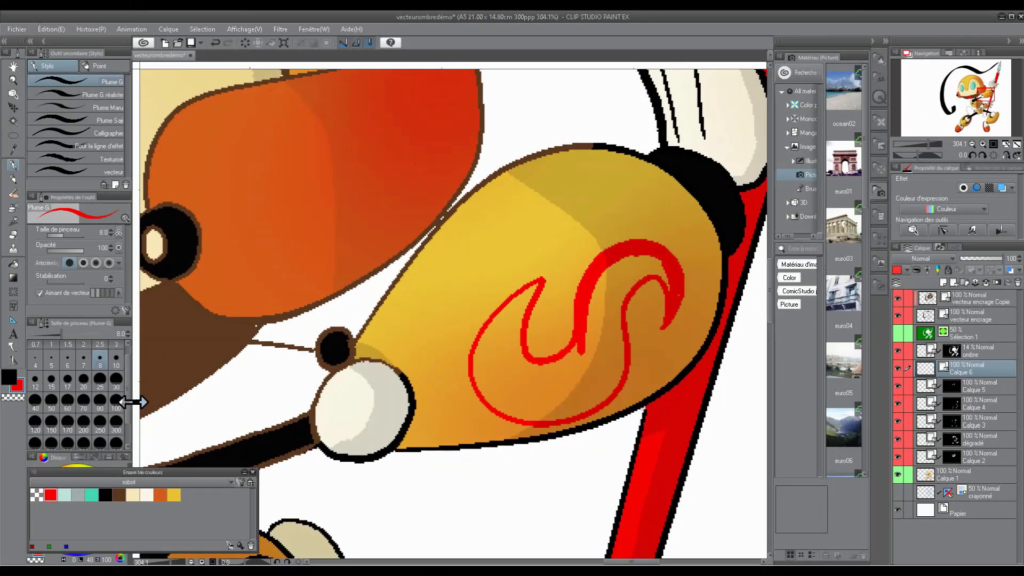
click(67, 379)
mouse_move(586, 368)
mouse_down()
mouse_move(662, 267)
mouse_move(534, 416)
mouse_move(490, 341)
mouse_move(586, 384)
mouse_move(479, 366)
mouse_up()
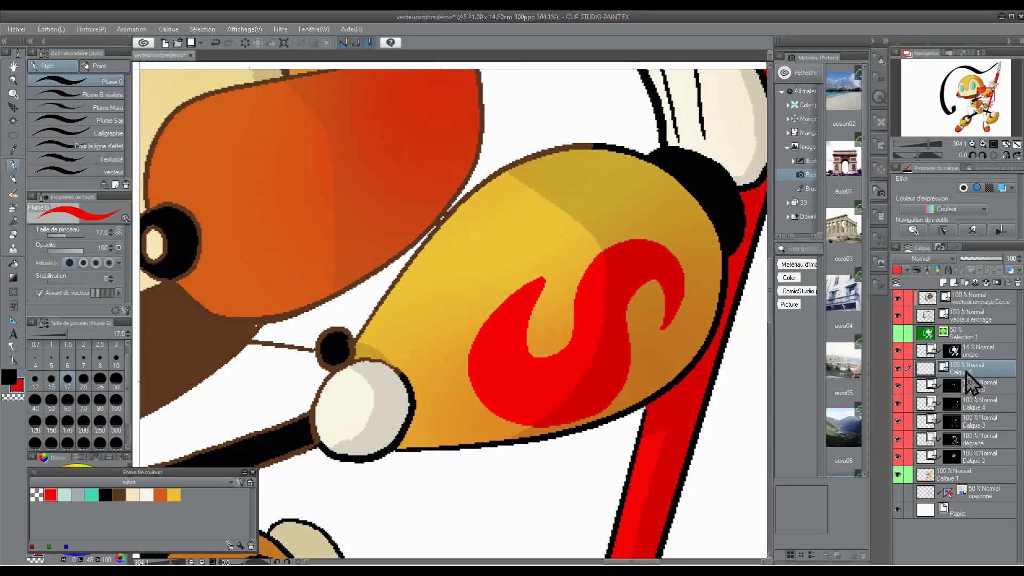
Step: Rename the layer holding the red S shape to logo
double_click(966, 370)
text(logo)
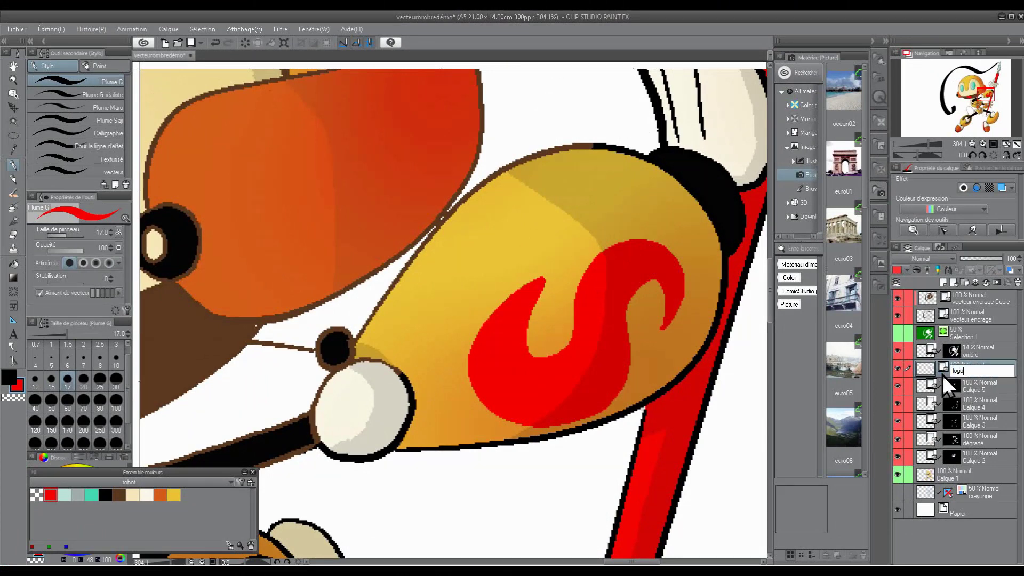
key(Return)
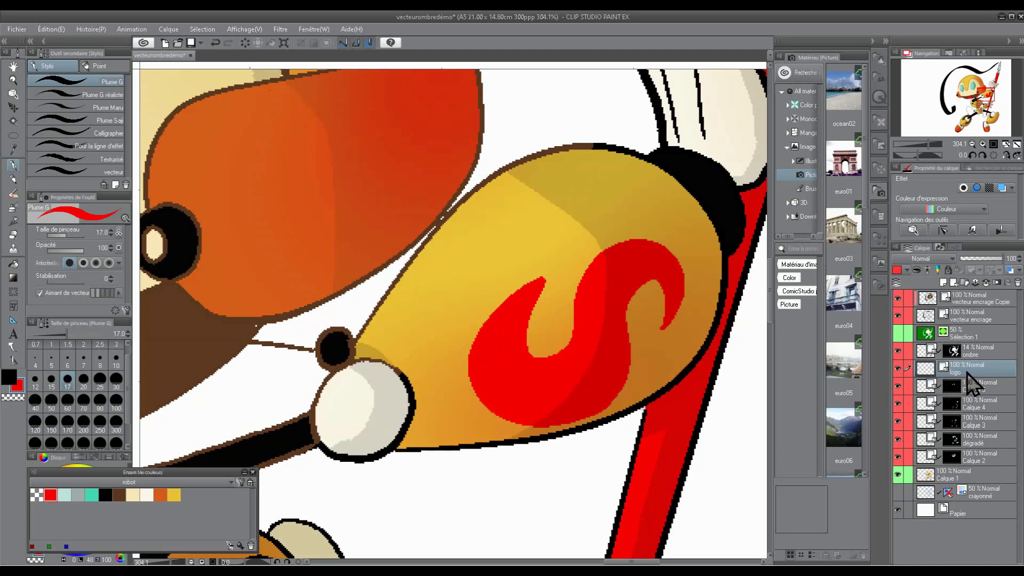
Step: Add a vector layer clipped to the logo layer, give it the red palette colour and switch to the realistic pencil
click(954, 283)
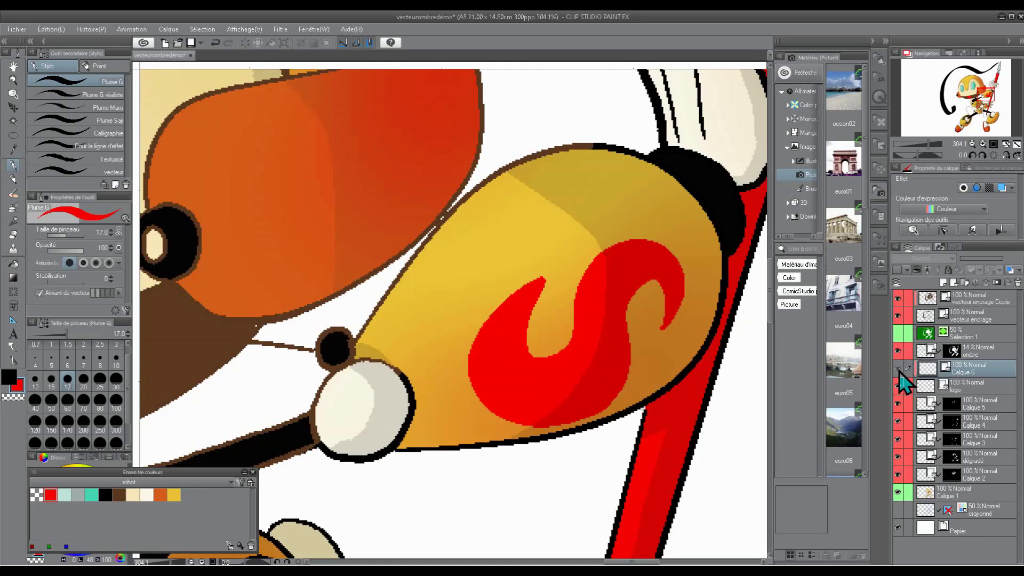
click(907, 270)
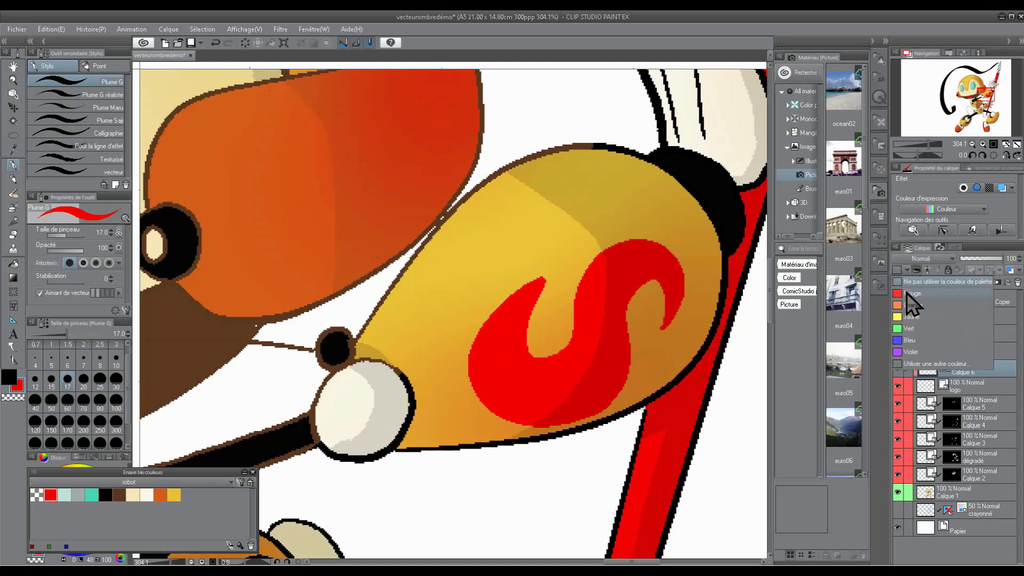
click(906, 294)
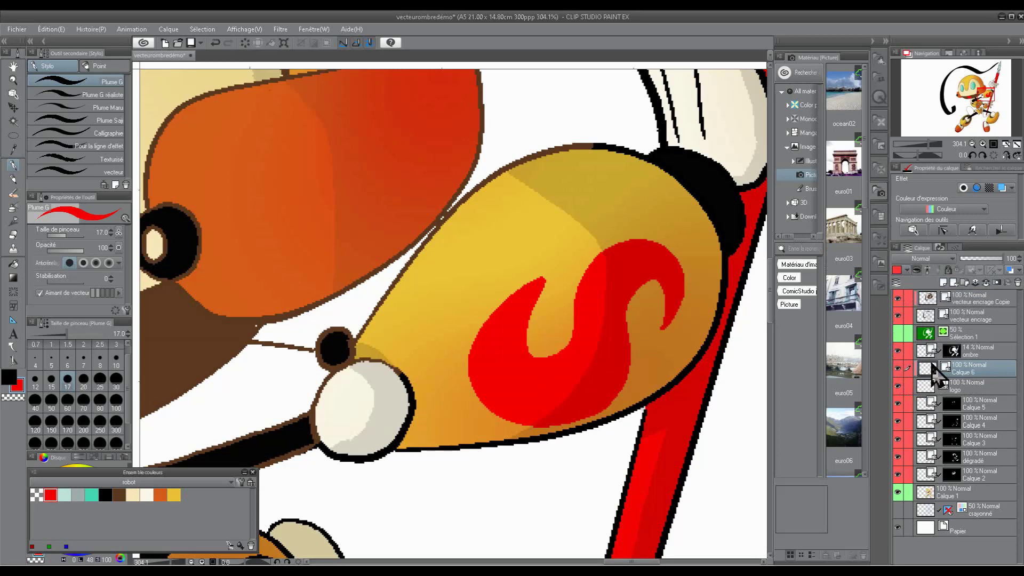
key(p)
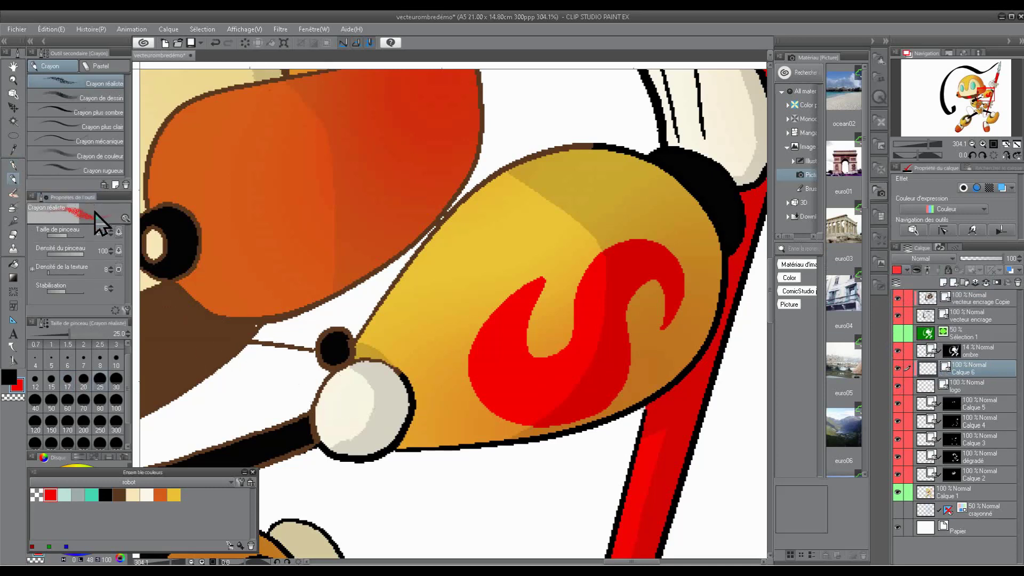
Step: Set the drawing colour to pink EA8787 and stroke pencil texture across the S-shaped logo
double_click(18, 387)
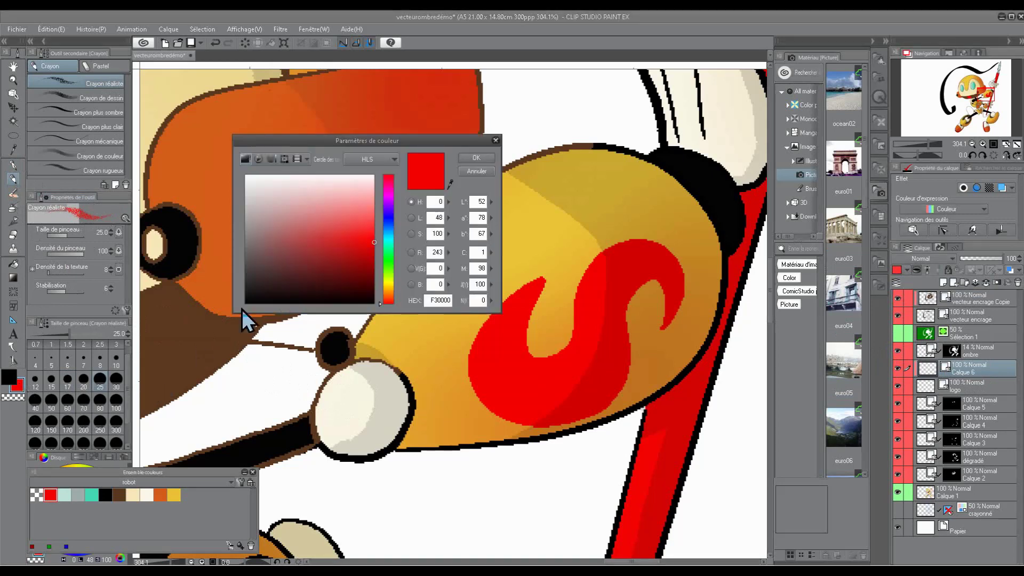
click(335, 210)
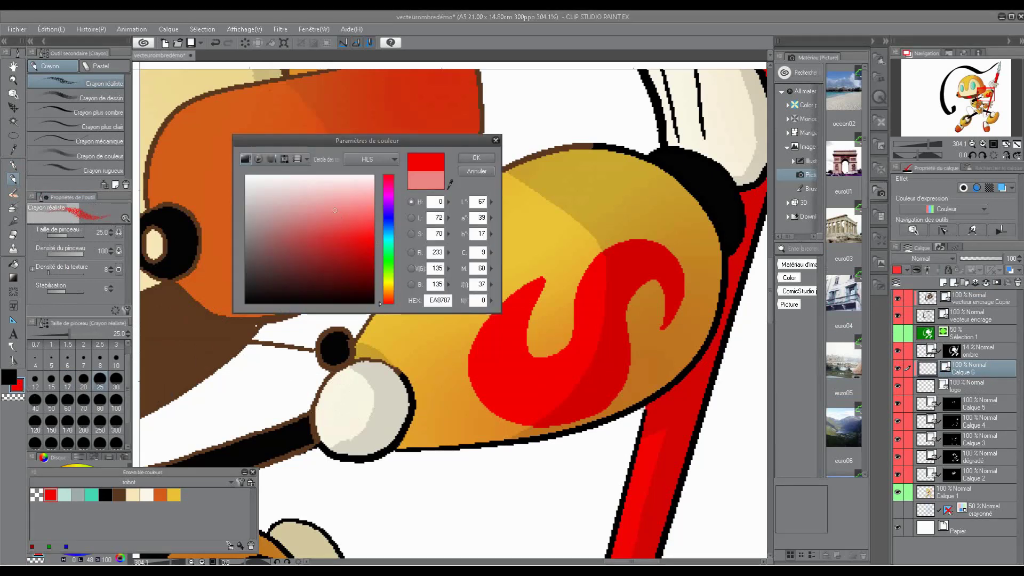
click(476, 158)
mouse_move(536, 320)
mouse_down()
mouse_move(478, 366)
mouse_move(508, 325)
mouse_move(536, 347)
mouse_move(499, 418)
mouse_move(555, 360)
mouse_move(555, 406)
mouse_move(570, 437)
mouse_move(592, 403)
mouse_move(607, 261)
mouse_move(611, 368)
mouse_move(638, 265)
mouse_move(653, 243)
mouse_move(643, 294)
mouse_move(651, 278)
mouse_move(669, 284)
mouse_move(686, 262)
mouse_move(656, 341)
mouse_move(658, 257)
mouse_move(635, 284)
mouse_move(643, 235)
mouse_move(610, 335)
mouse_move(584, 268)
mouse_move(581, 374)
mouse_up()
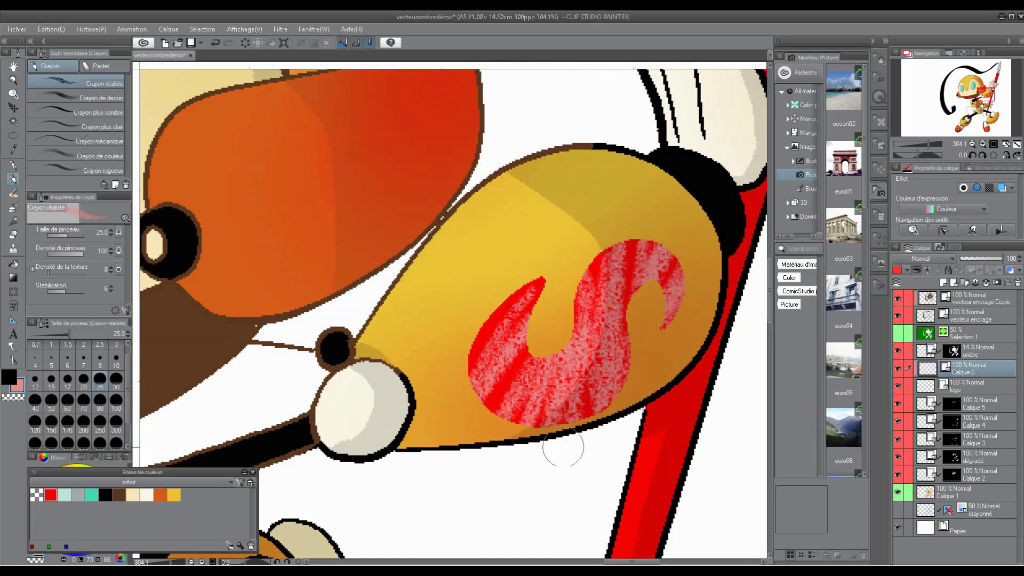
drag(540, 274, 483, 319)
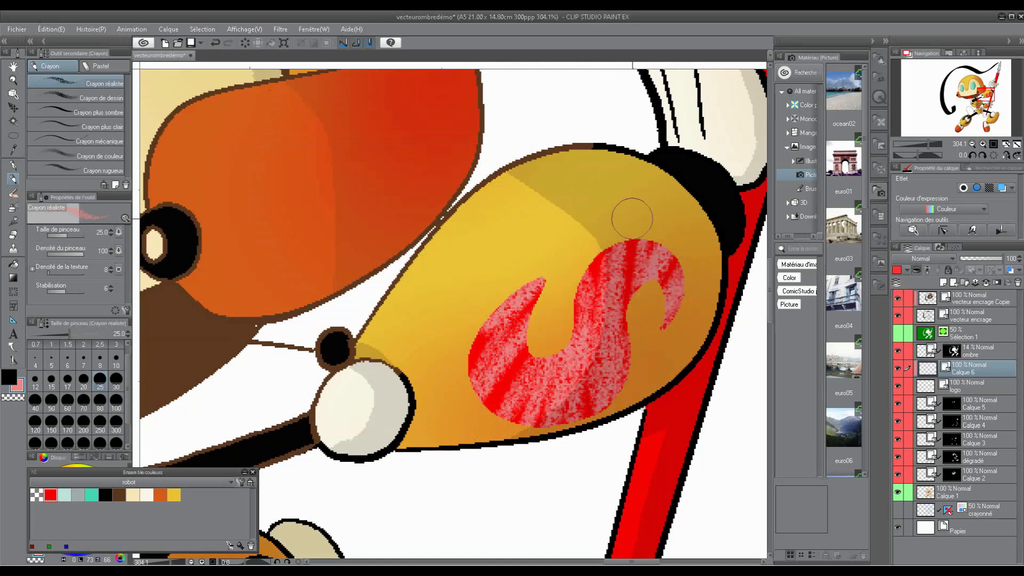
Step: Set the drawing colour to dark red A83535 and add pencil shading strokes over the logo's left half
double_click(18, 388)
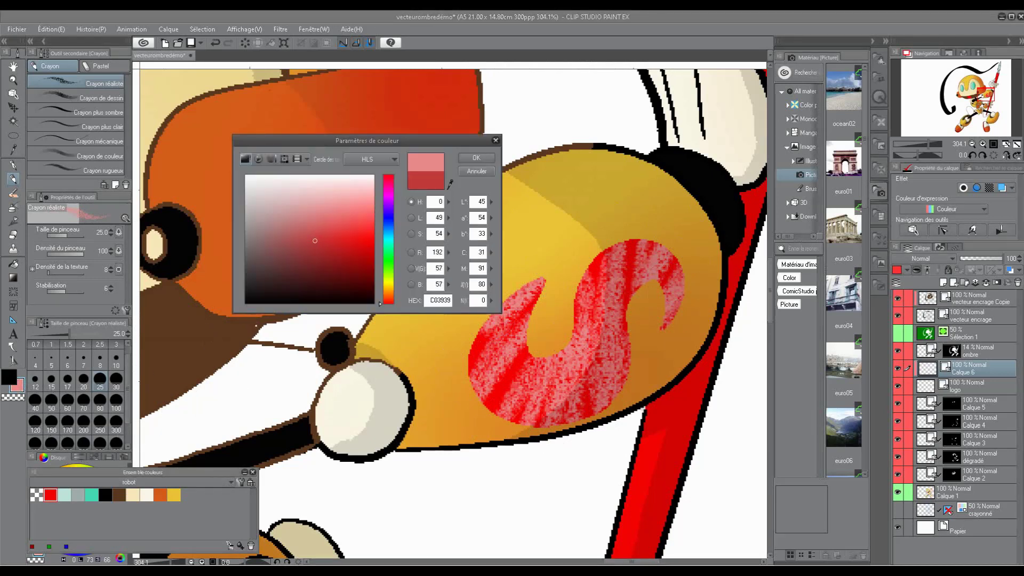
click(476, 158)
mouse_move(549, 288)
mouse_down()
mouse_move(519, 321)
mouse_move(549, 278)
mouse_move(476, 350)
mouse_move(555, 264)
mouse_move(467, 405)
mouse_move(532, 333)
mouse_move(519, 411)
mouse_move(548, 346)
mouse_move(535, 428)
mouse_move(561, 343)
mouse_move(555, 421)
mouse_up()
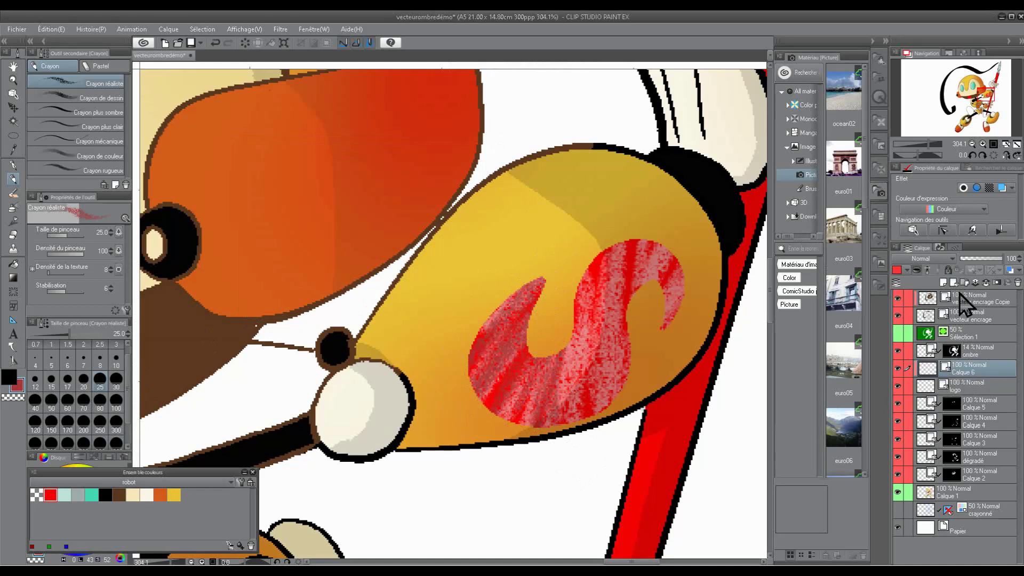
Step: Add another vector layer above Calque 6 and give it the red palette colour
click(955, 282)
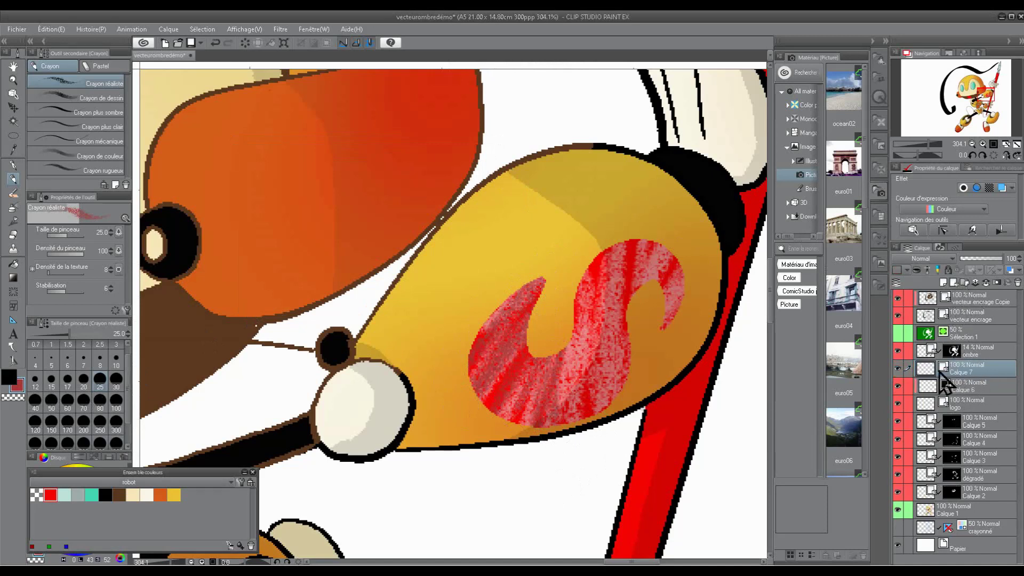
click(906, 270)
click(909, 295)
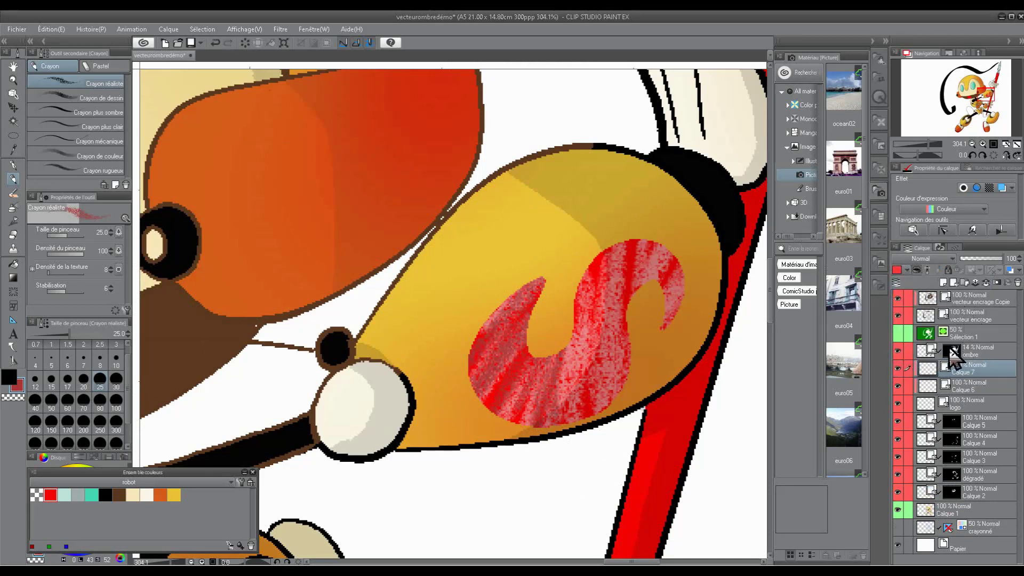
Step: Choose a darker red and draw pencil shadow strokes along the logo's left and lower curve on Calque 7
click(18, 386)
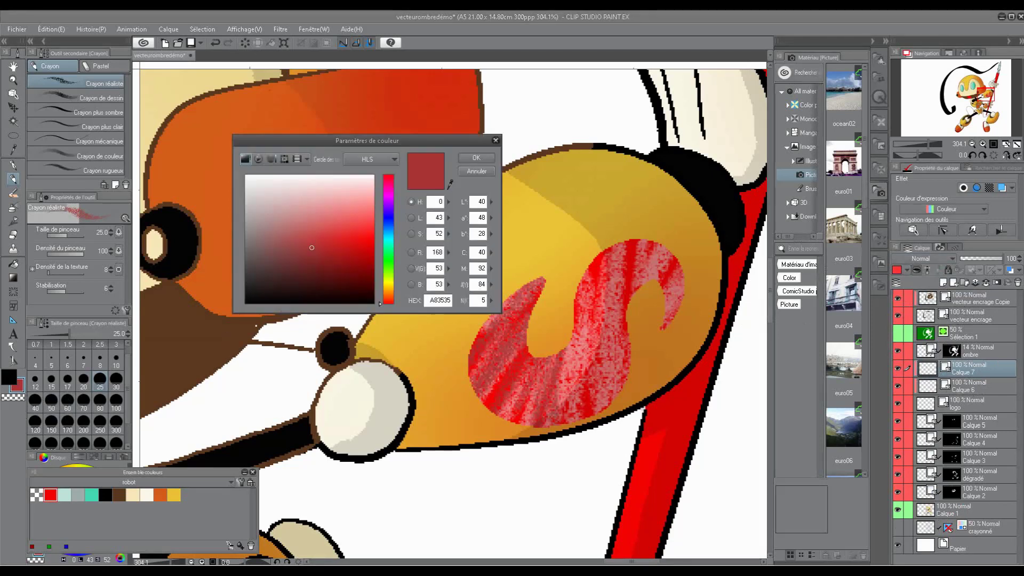
click(480, 160)
mouse_move(498, 323)
mouse_down()
mouse_move(530, 285)
mouse_move(465, 353)
mouse_move(542, 271)
mouse_move(468, 402)
mouse_up()
mouse_move(521, 378)
mouse_down()
mouse_move(606, 426)
mouse_move(595, 405)
mouse_move(606, 403)
mouse_move(538, 433)
mouse_up()
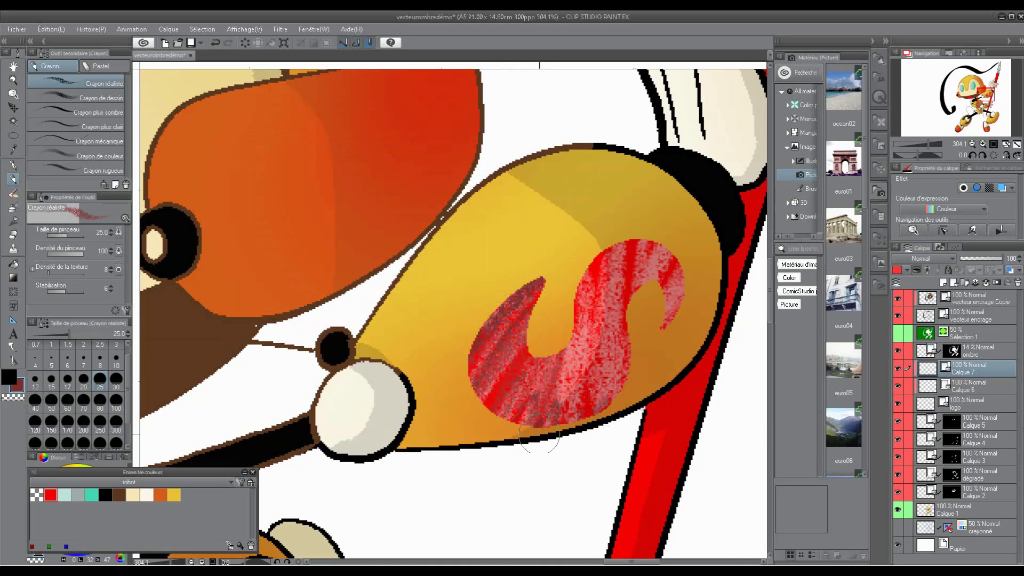
Step: Change the image resolution so the picture is 100 cm wide, and select the logo layer for line correction
click(14, 80)
drag(685, 293, 573, 294)
drag(705, 263, 800, 262)
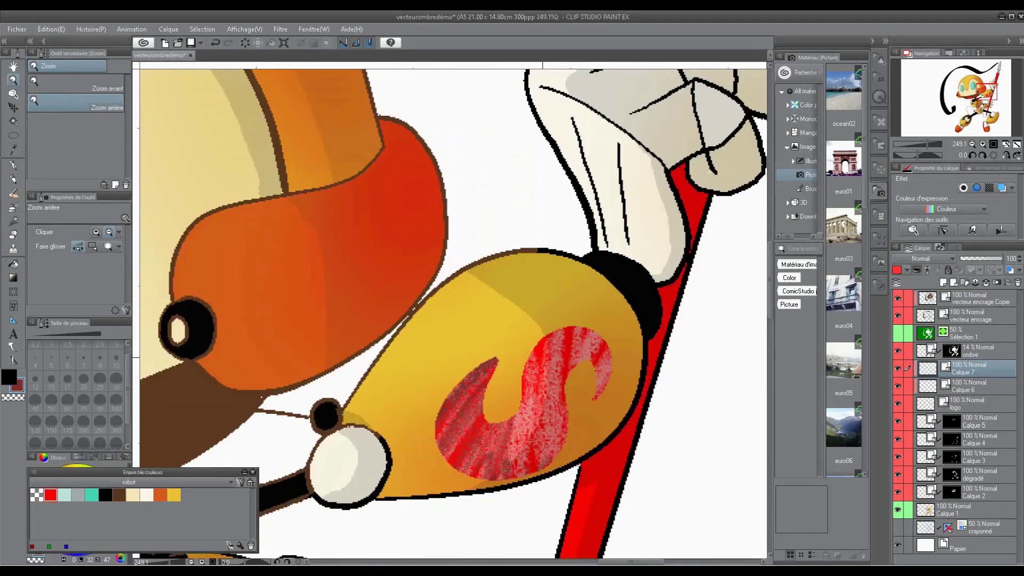
click(53, 31)
click(167, 277)
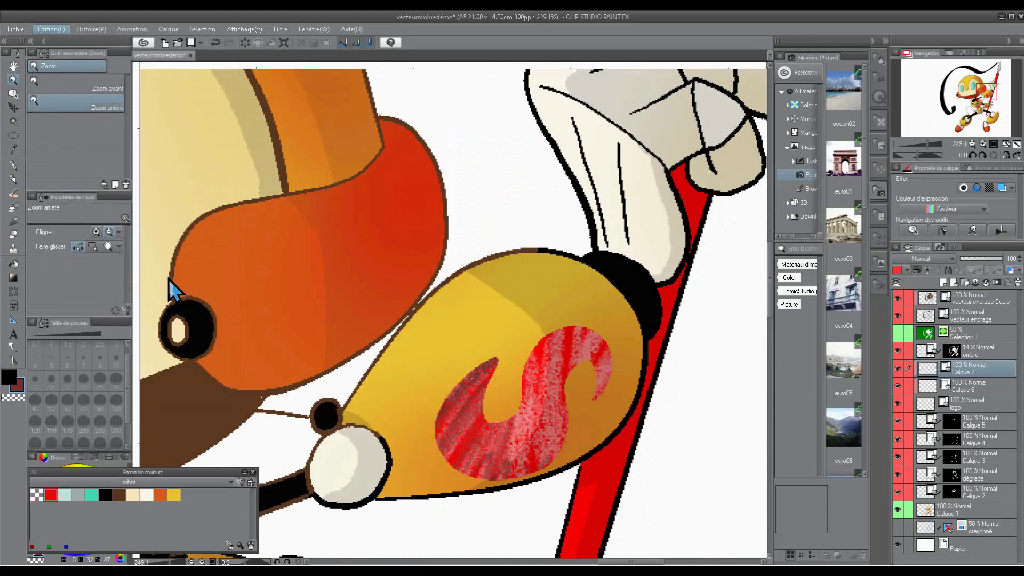
text(100)
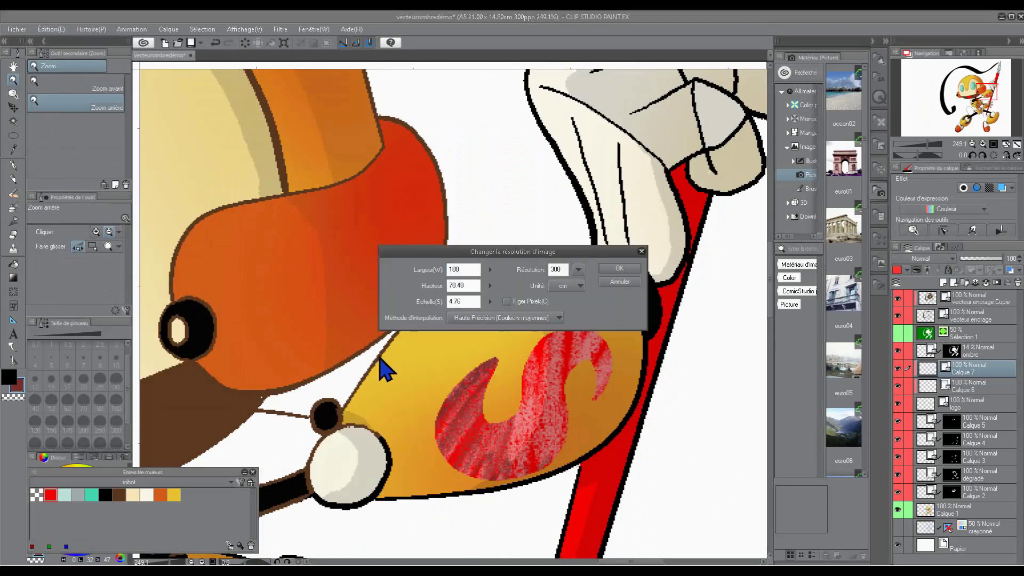
click(619, 268)
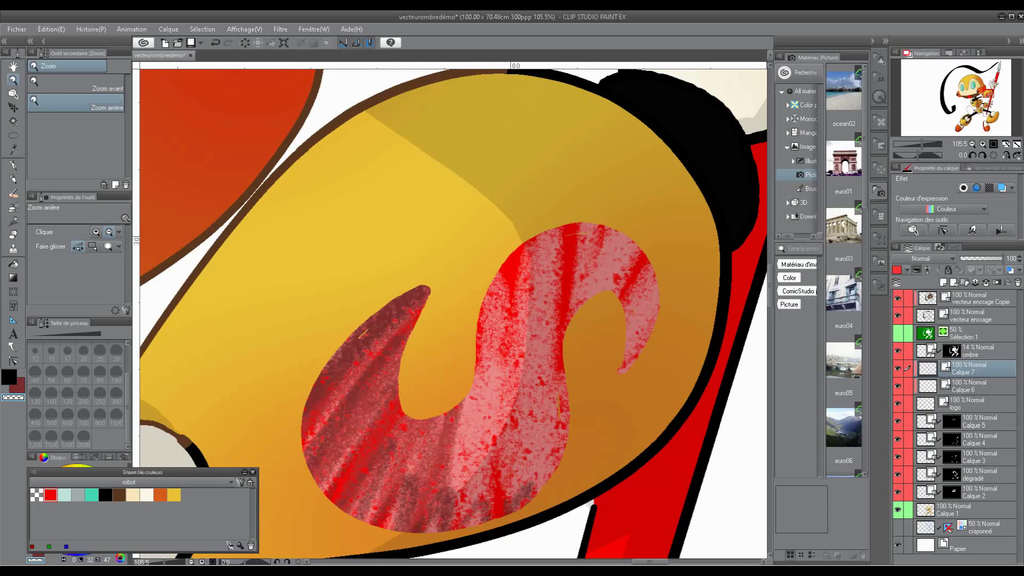
click(977, 405)
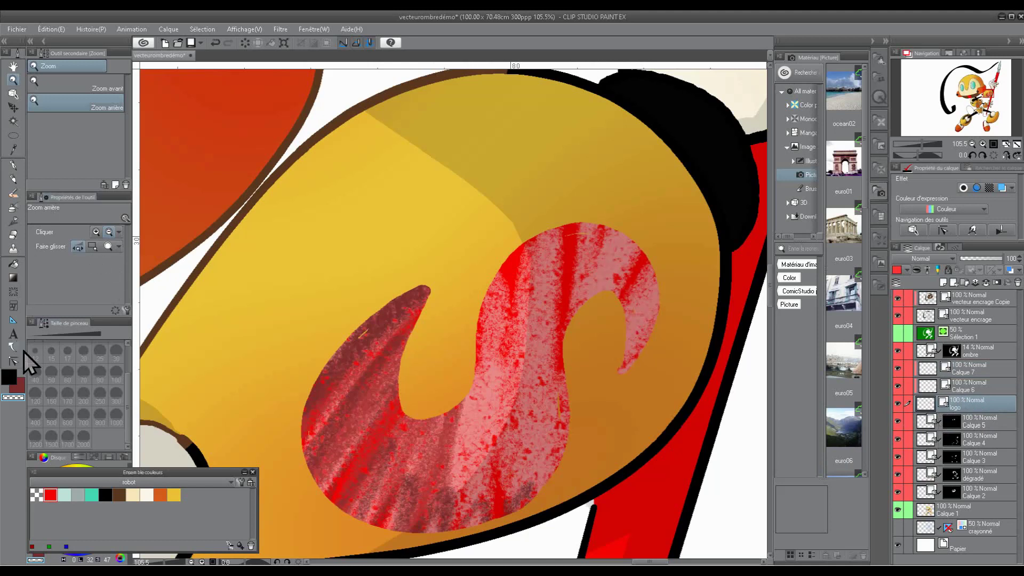
click(11, 362)
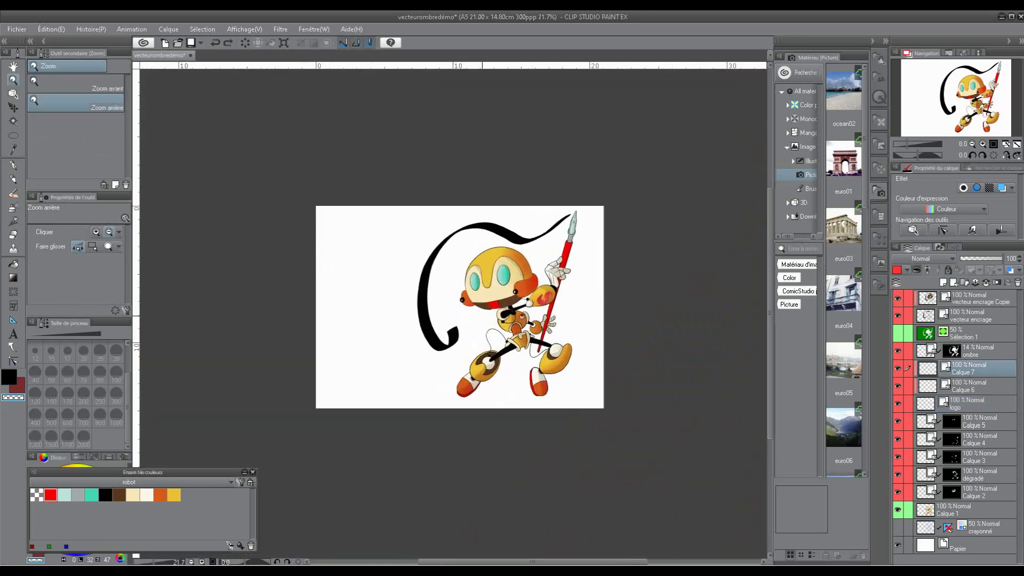
Step: Review the vecteur encrage Copie, logo and Calque 6 layers on the robot, and switch to the realistic pencil
drag(601, 245, 613, 250)
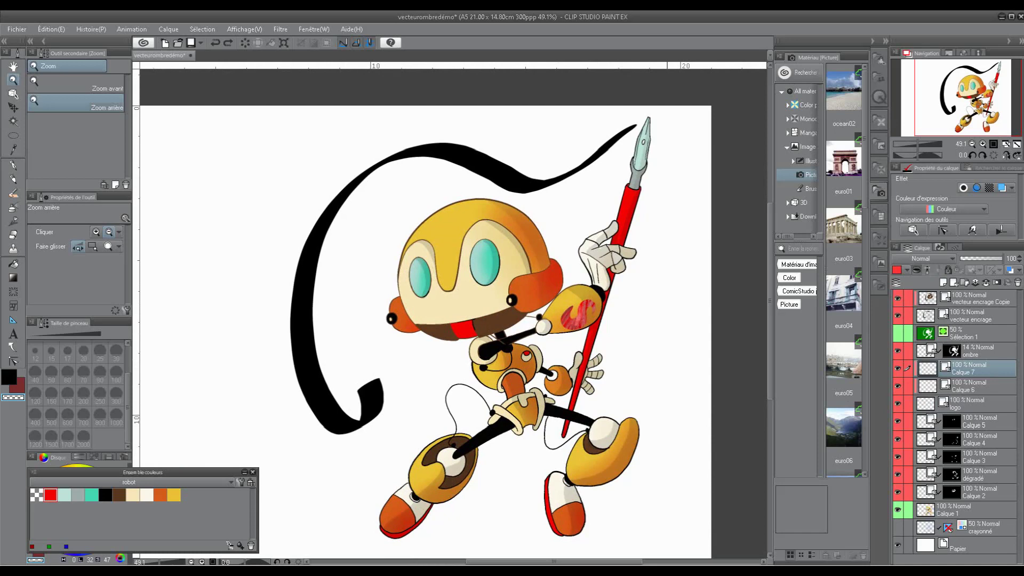
click(992, 296)
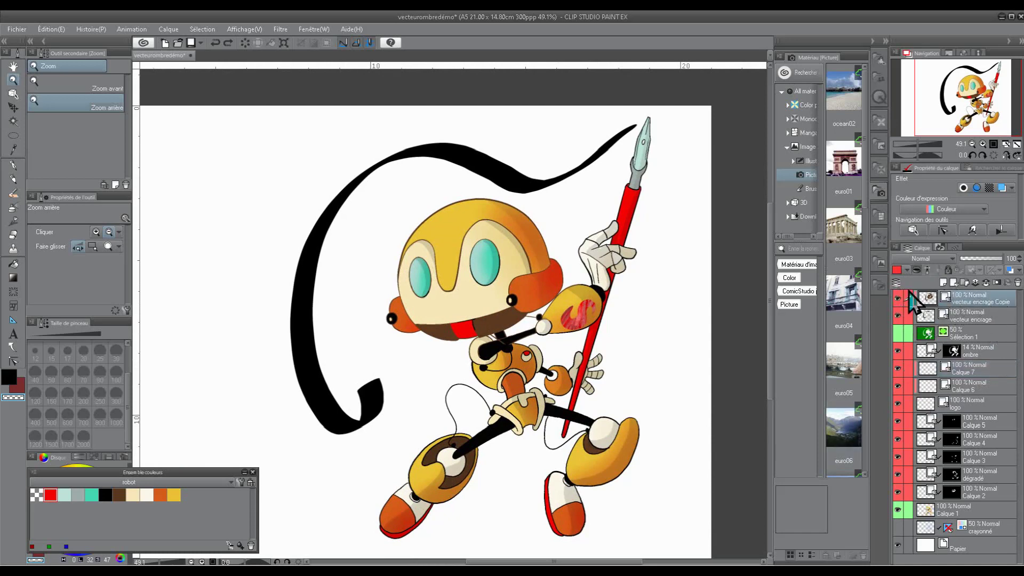
drag(608, 314, 621, 315)
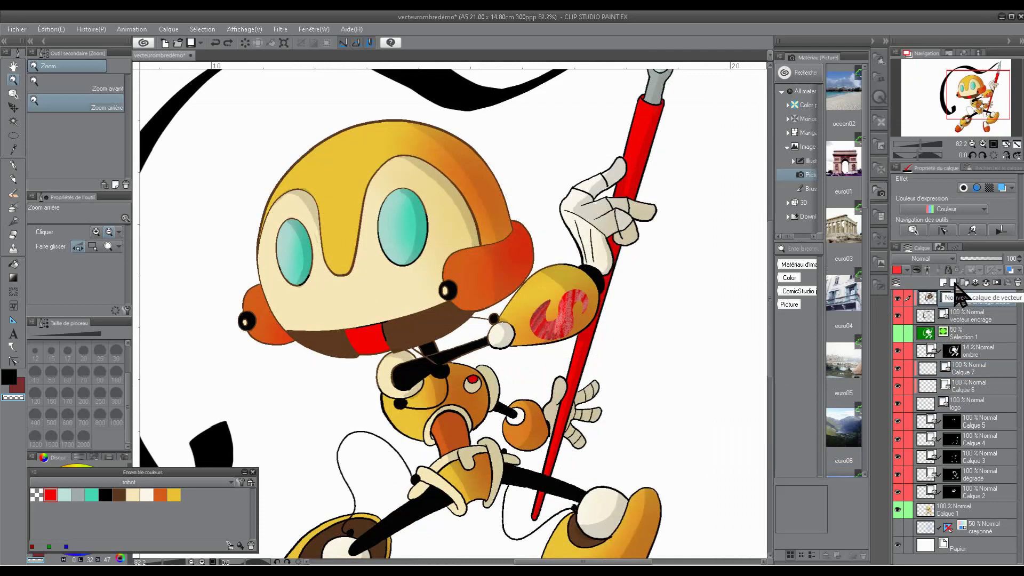
click(973, 403)
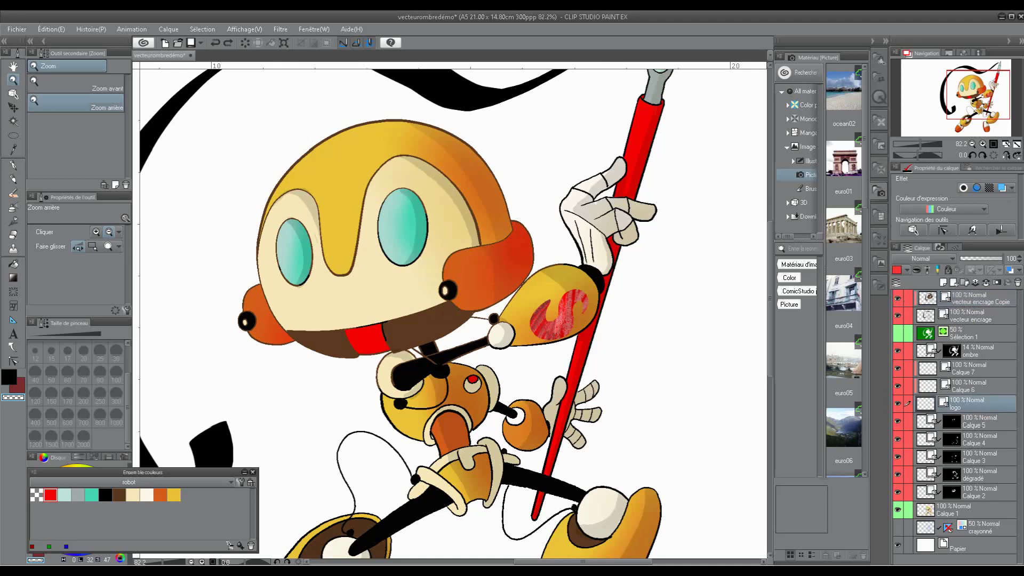
click(957, 385)
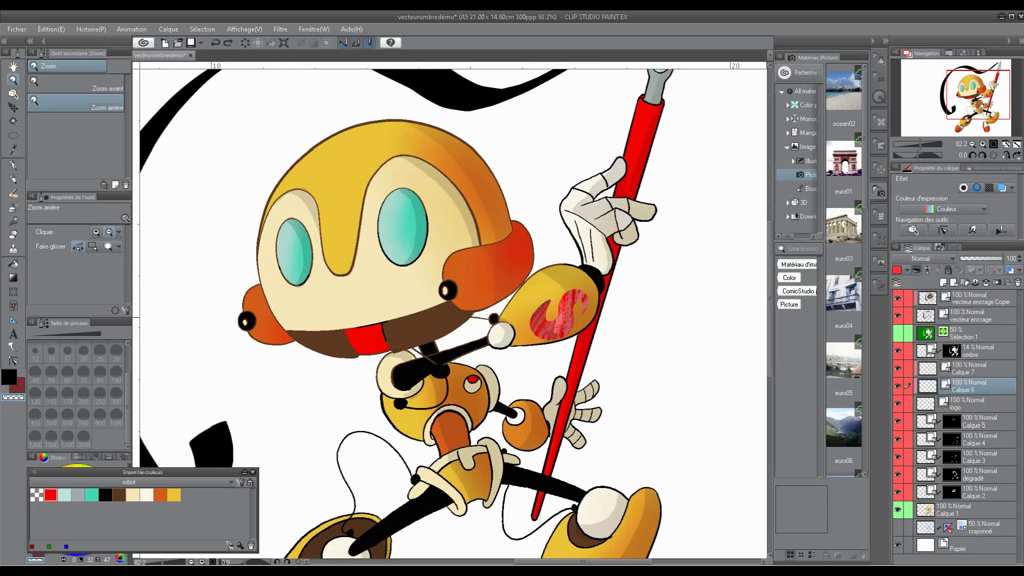
click(14, 179)
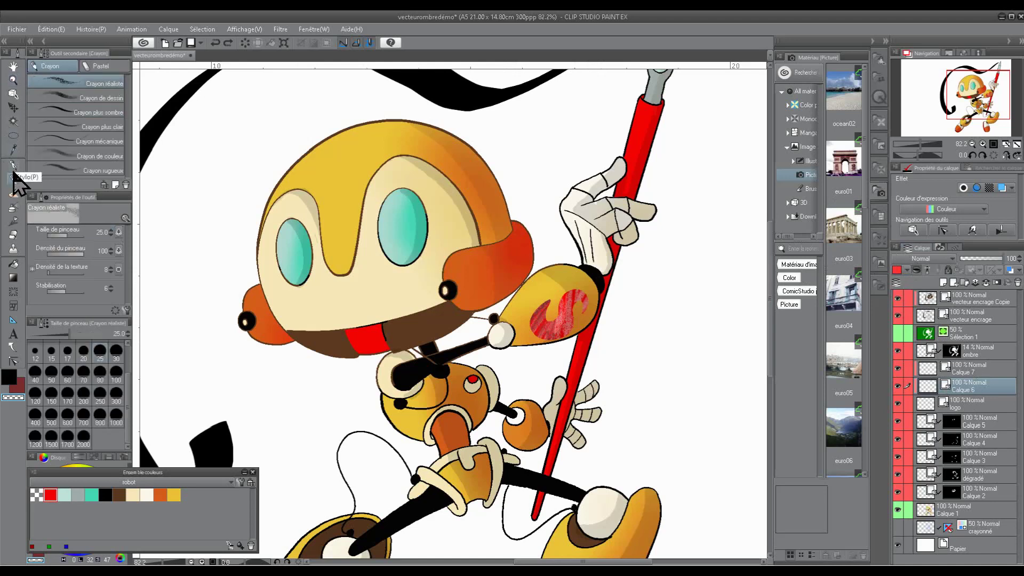